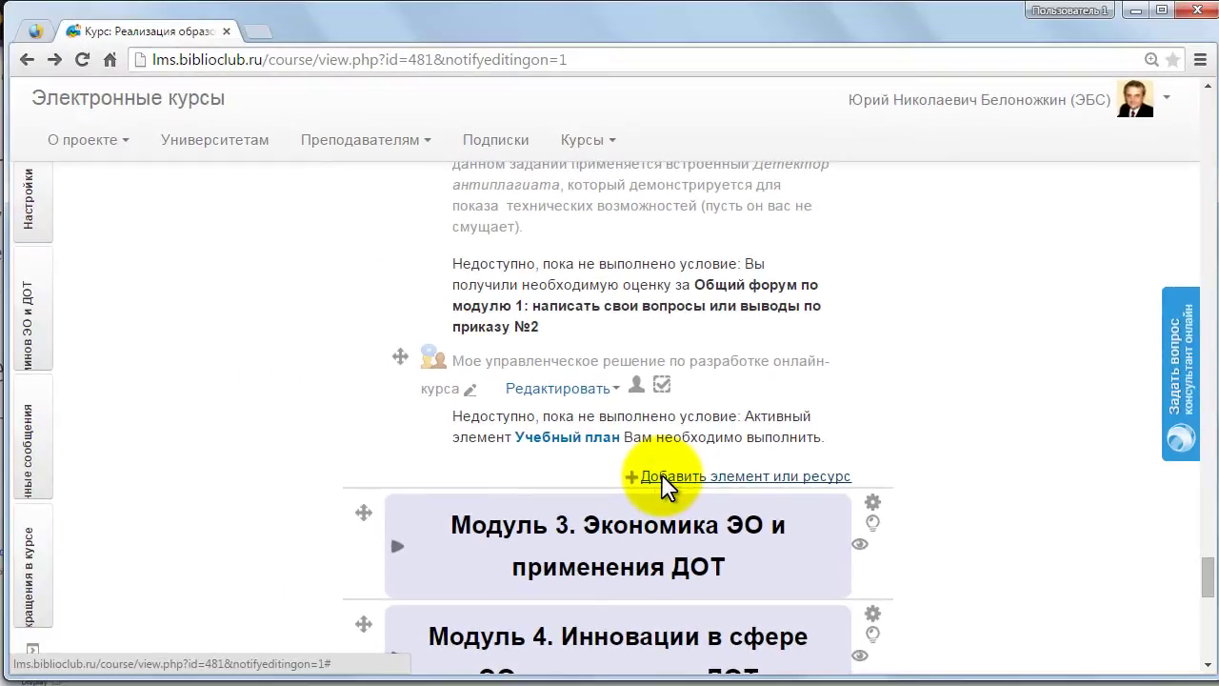
Step: Add a new «Семинар» activity to Модуль 2 of the course
click(663, 479)
drag(569, 202, 562, 506)
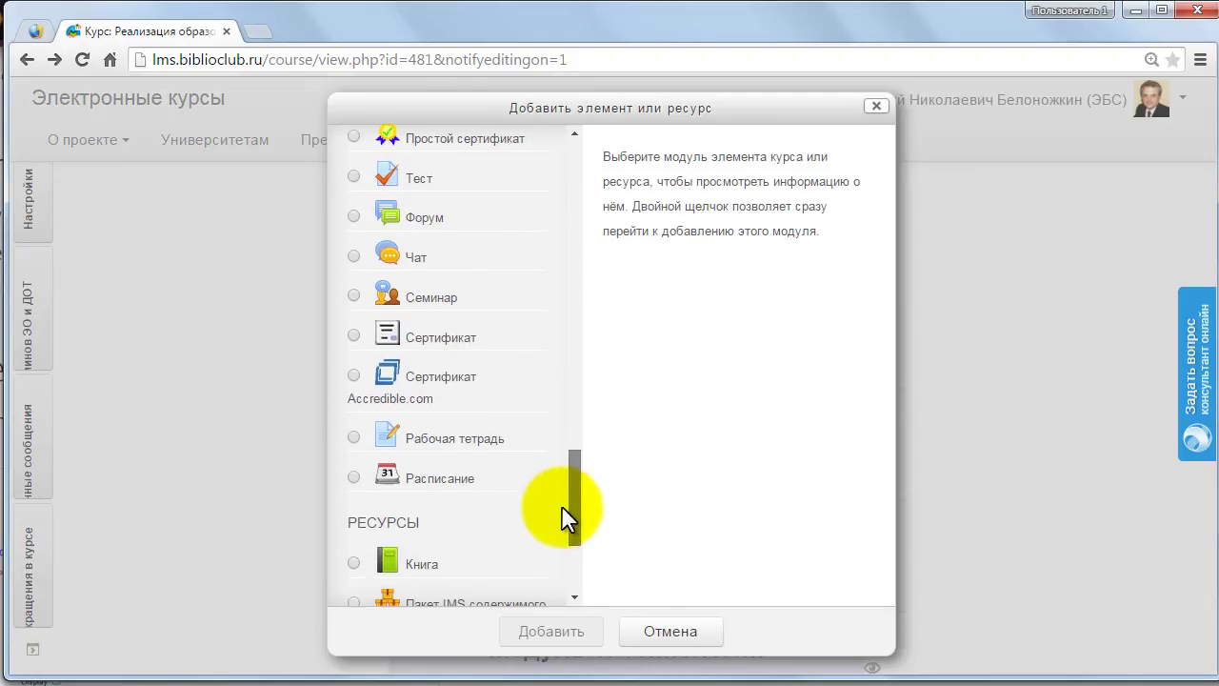
click(353, 295)
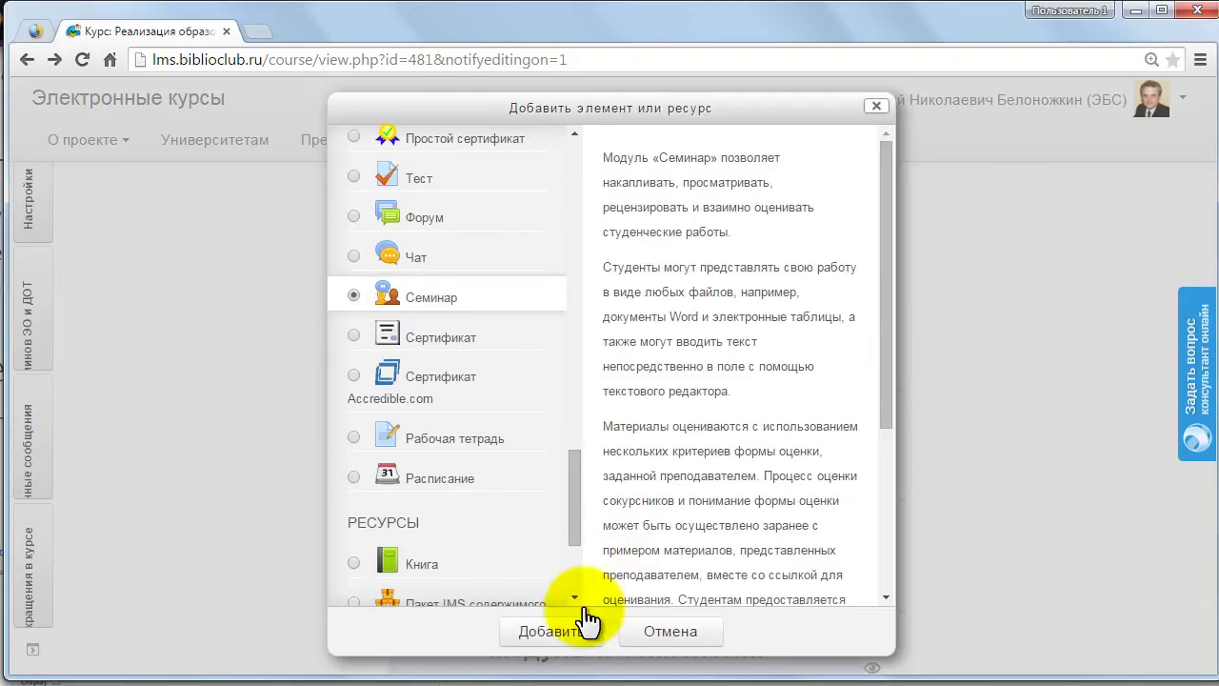
click(568, 629)
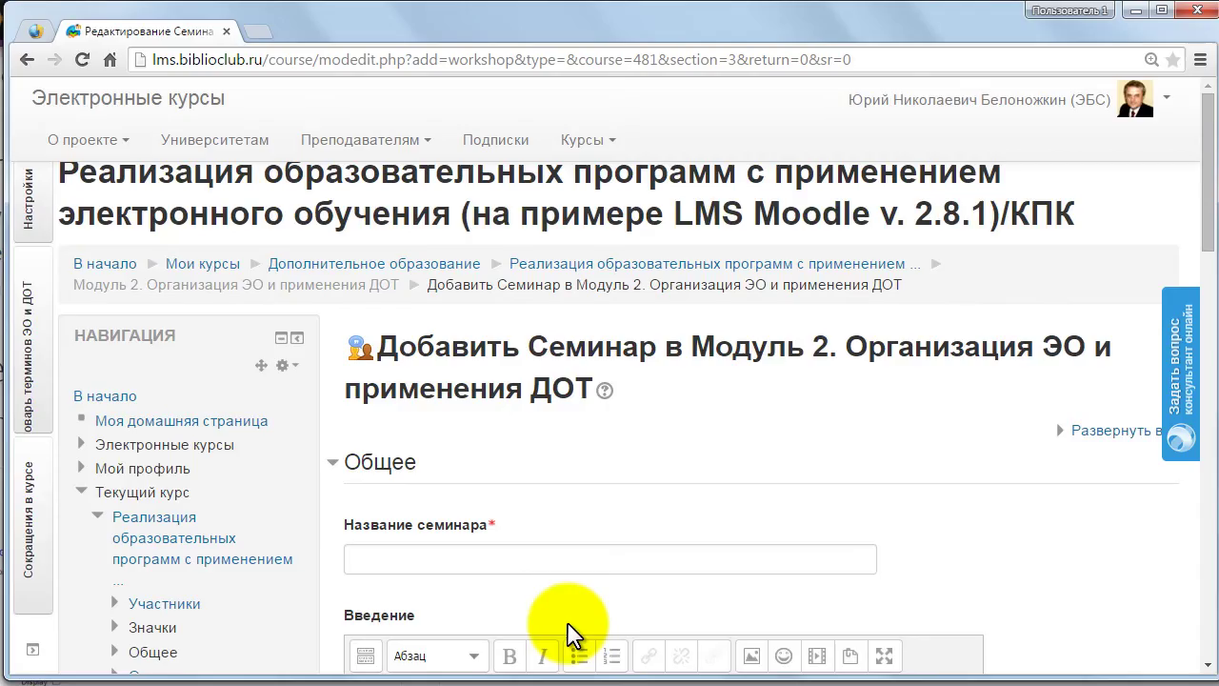
Step: Name the workshop «Мое прошлое, настоящее и будущее в ДО»
scroll(564, 629, down, 2)
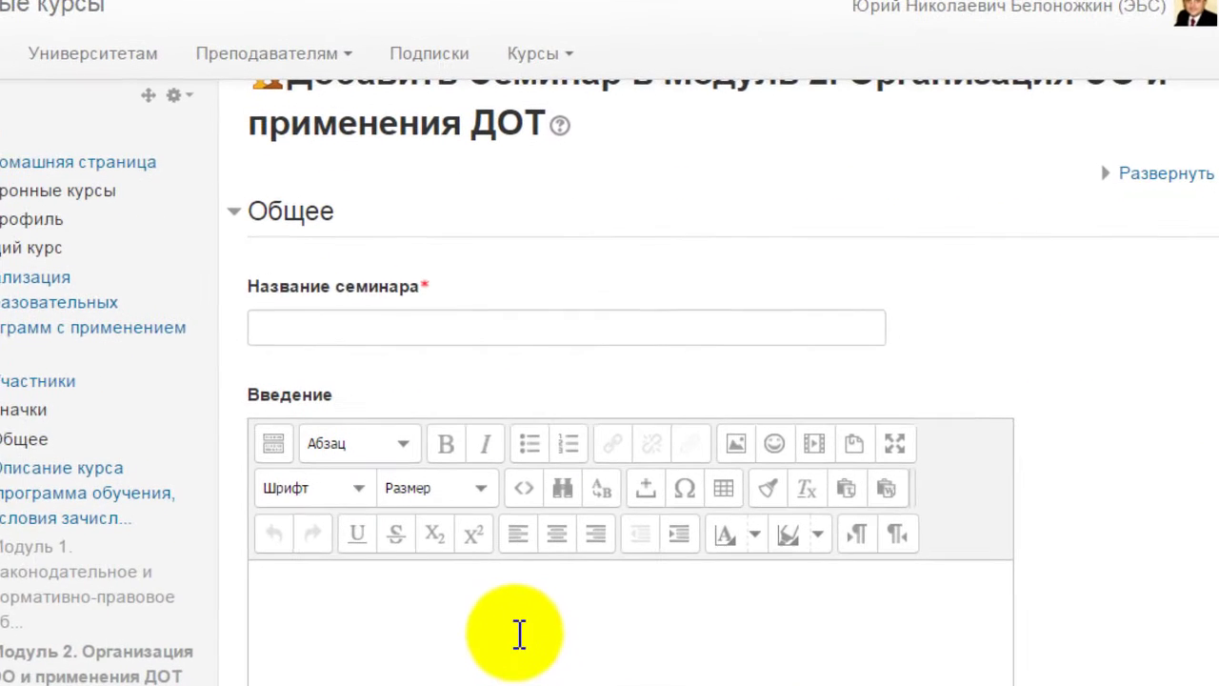
click(293, 327)
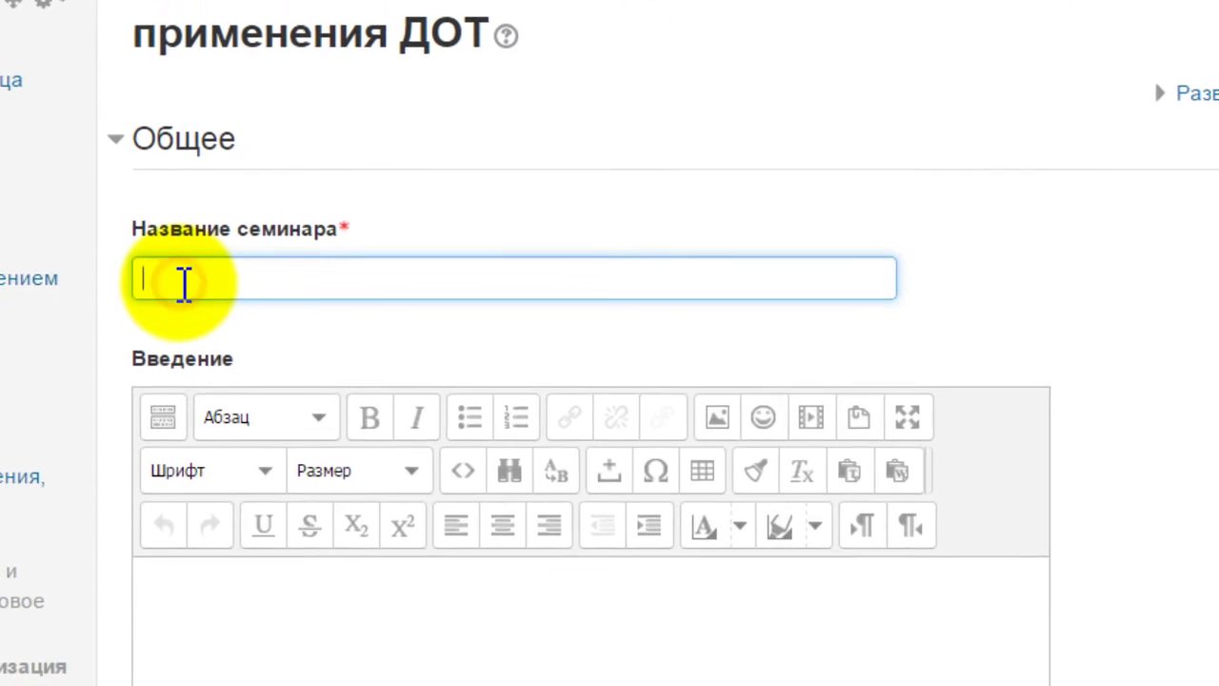
key(Tab)
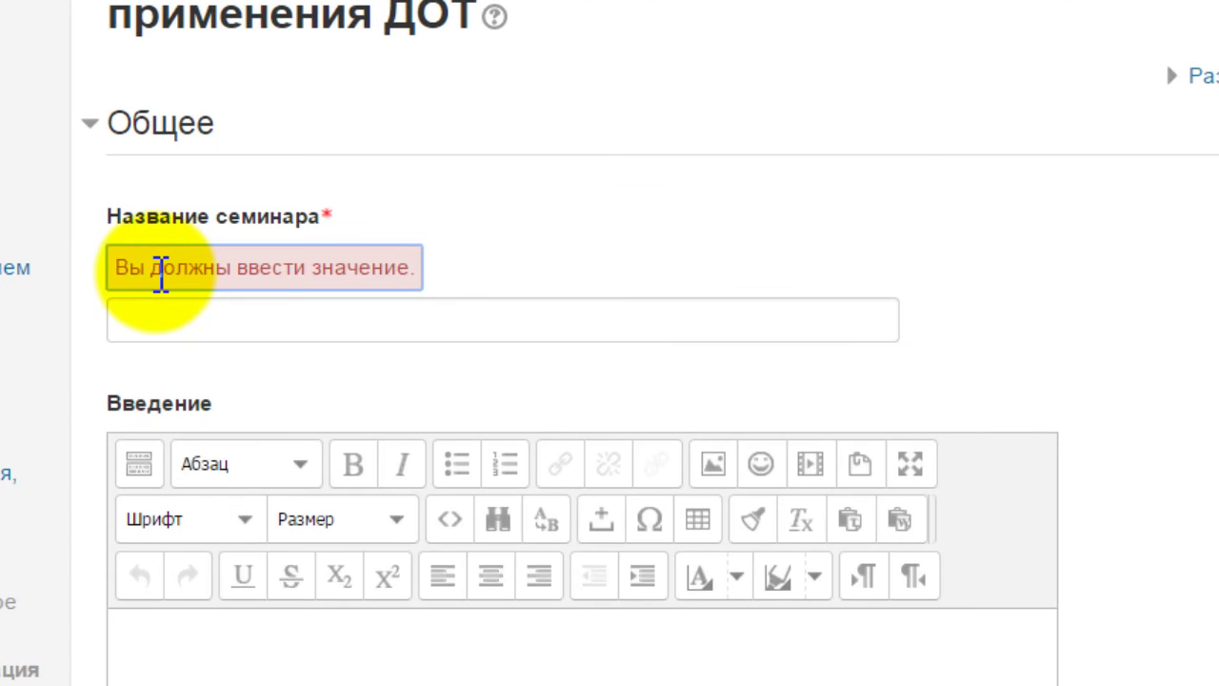
click(158, 317)
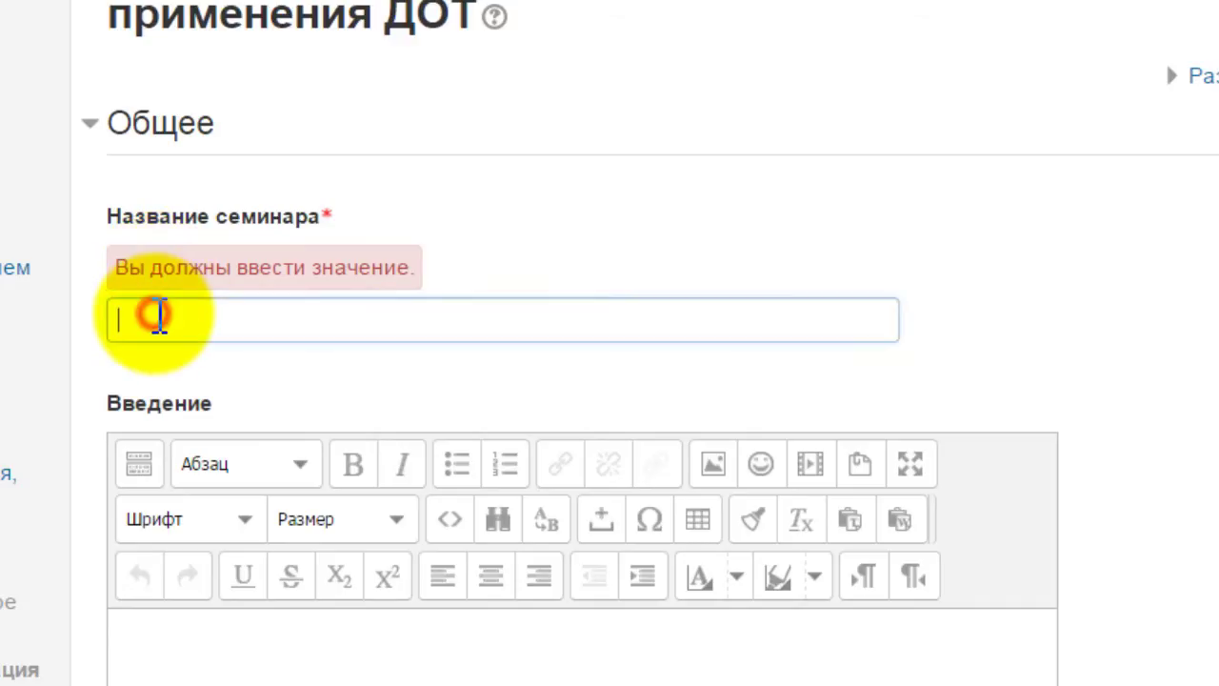
text(Мое прошлое, настоящее и будущее в ДО)
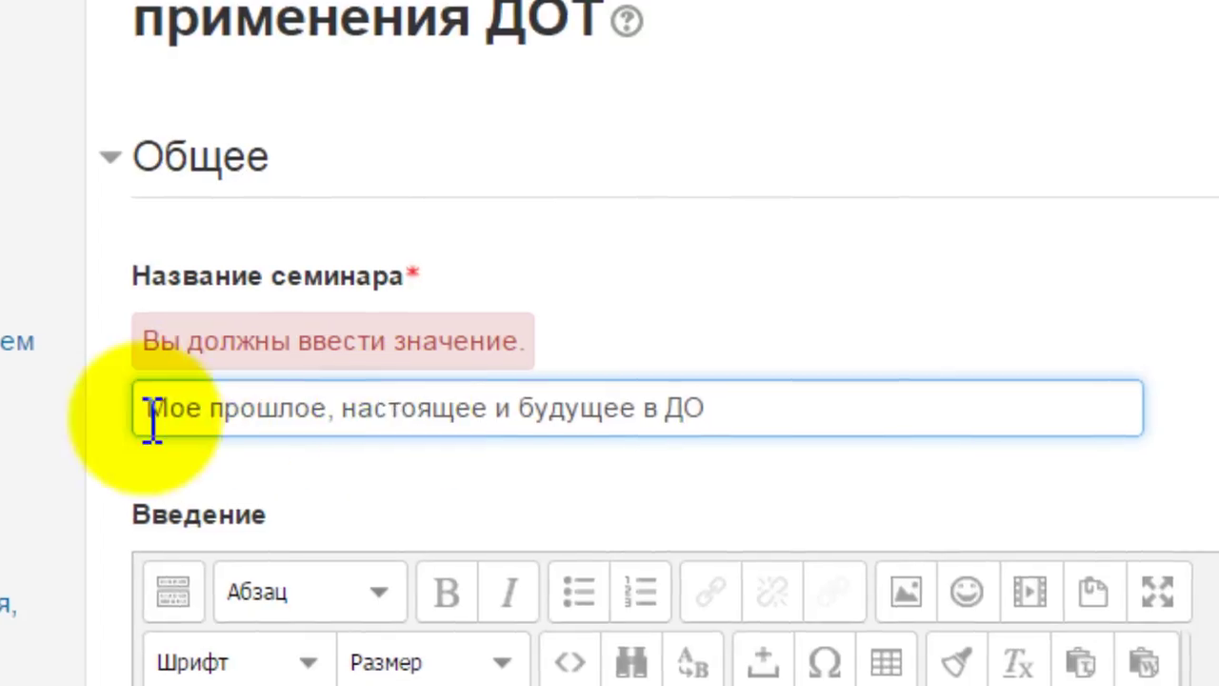
drag(148, 411, 688, 416)
click(675, 415)
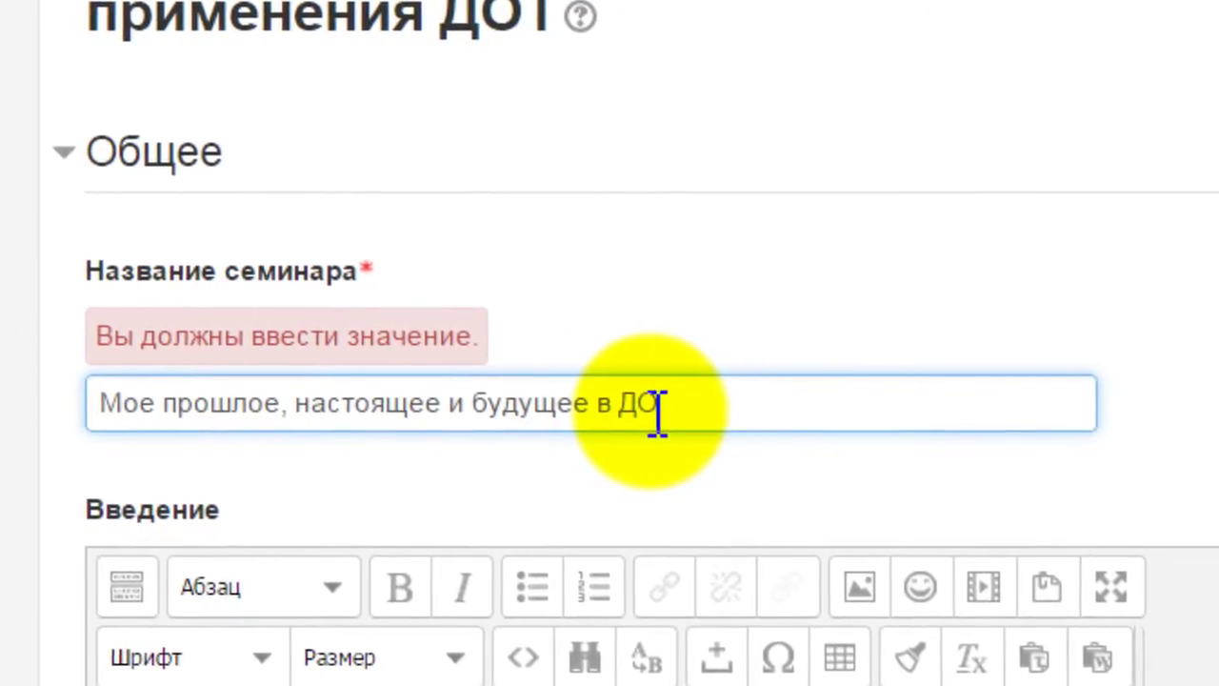
Step: Enter the introduction «Представьте свое эссе, в котором необходимо раскрыть три пункта: возможности, потребности и перспективы применения ДОТ по вашему предмету» and display it on the course page
scroll(665, 416, down, 5)
scroll(438, 326, down, 1)
click(438, 327)
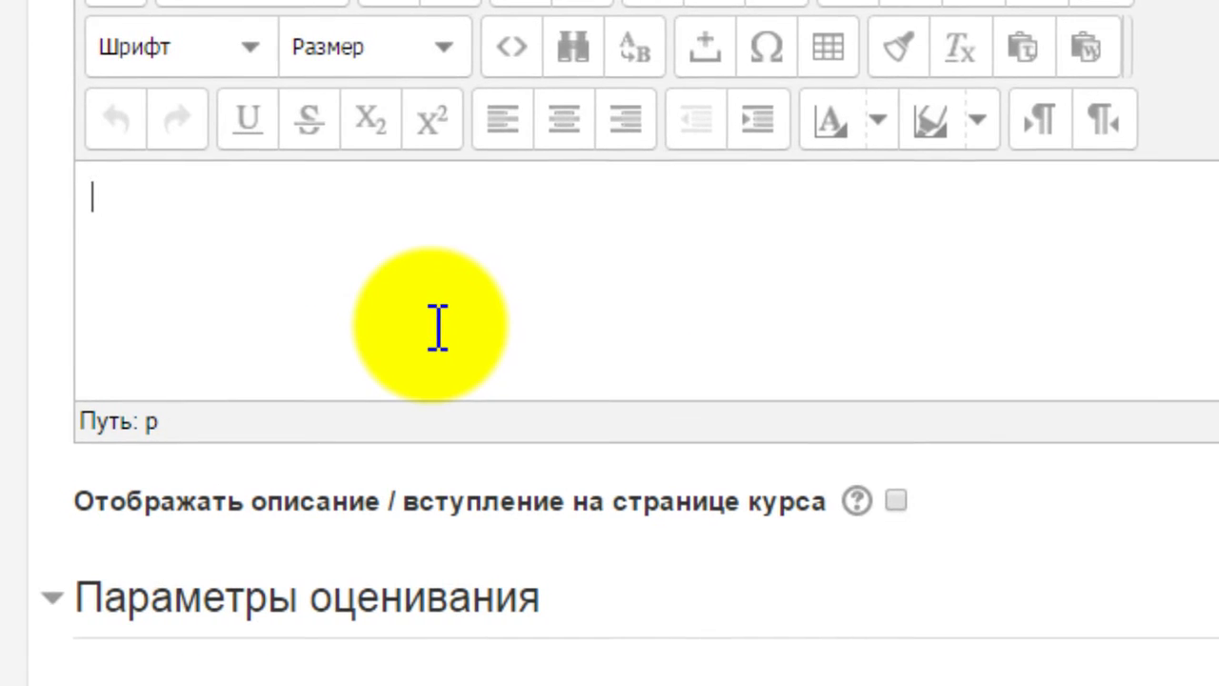
scroll(430, 327, up, 2)
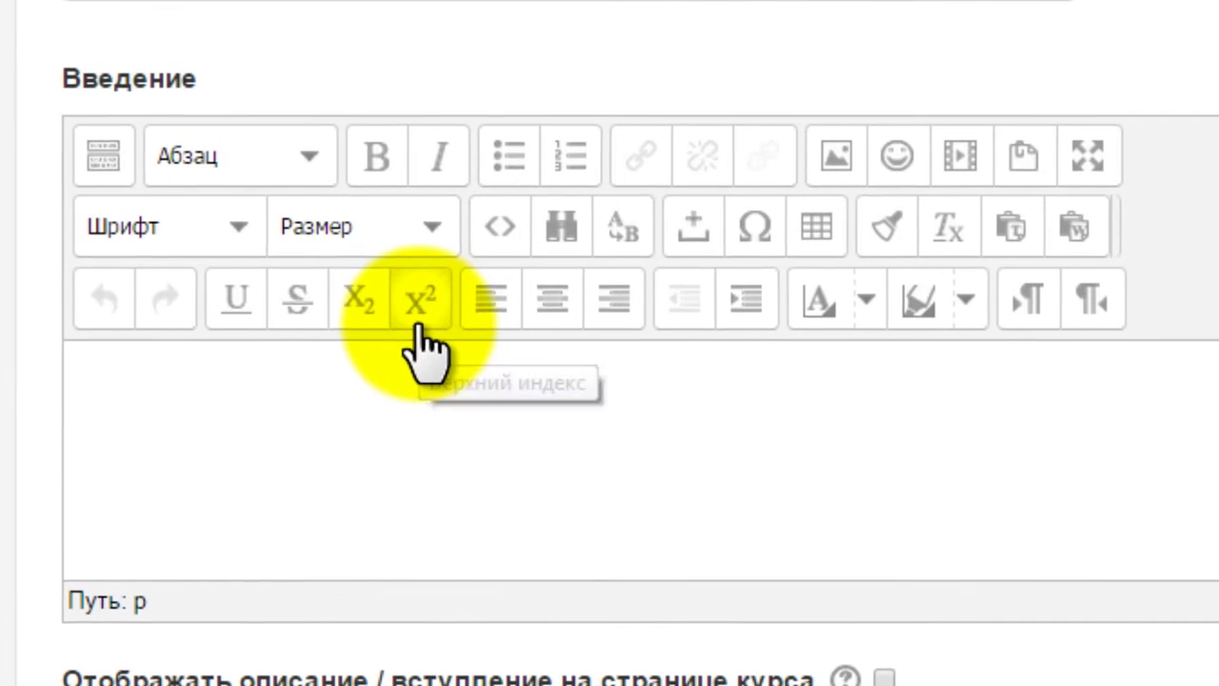
text(Представьте свое эссе, в котором необходимо раскрыть три пункта: возможности, потребности и перспективы применения ДОТ по вашему предмету)
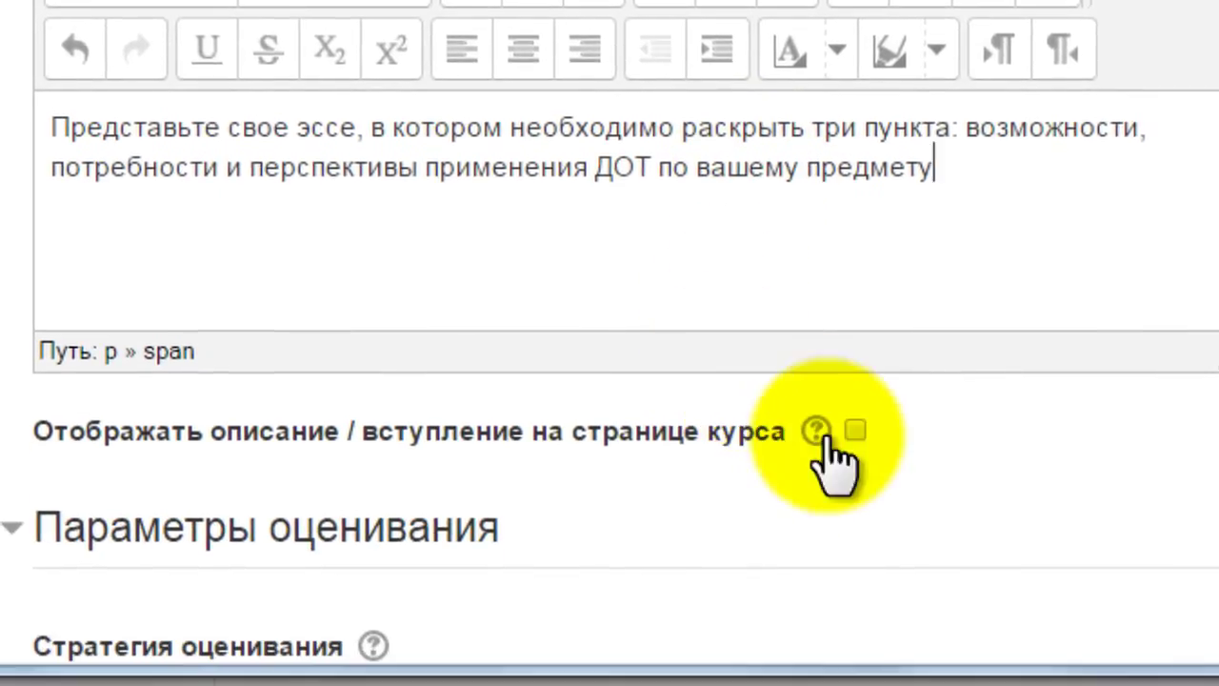
click(855, 433)
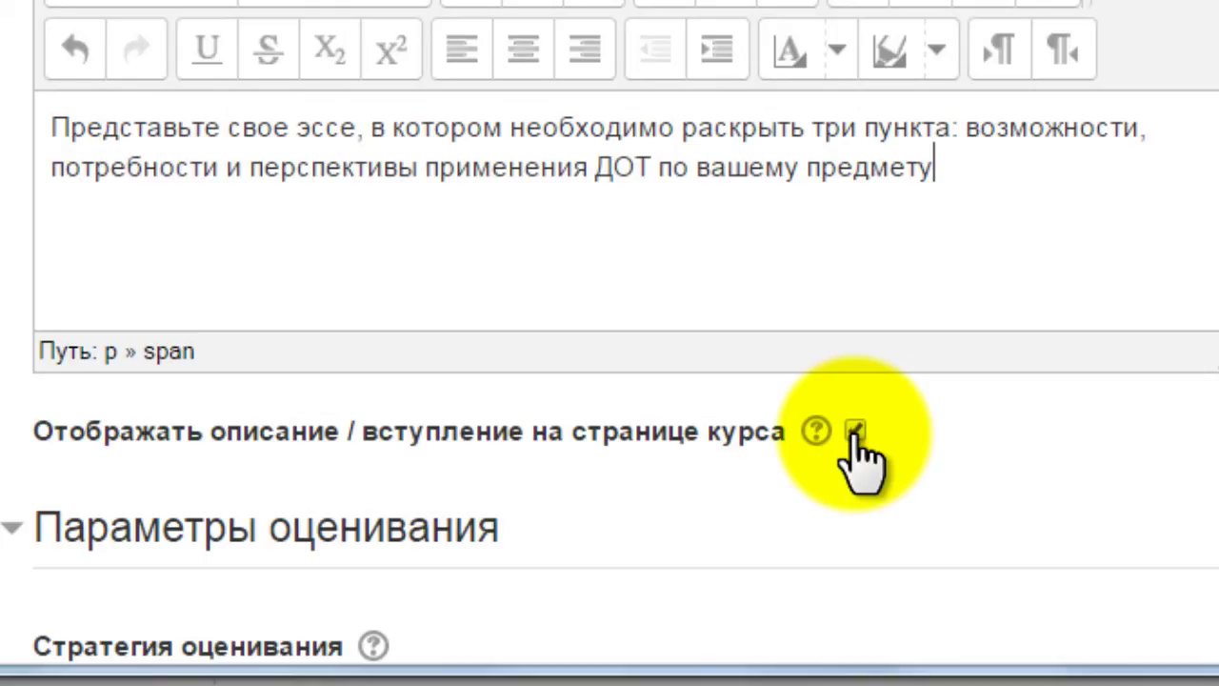
drag(50, 128, 946, 166)
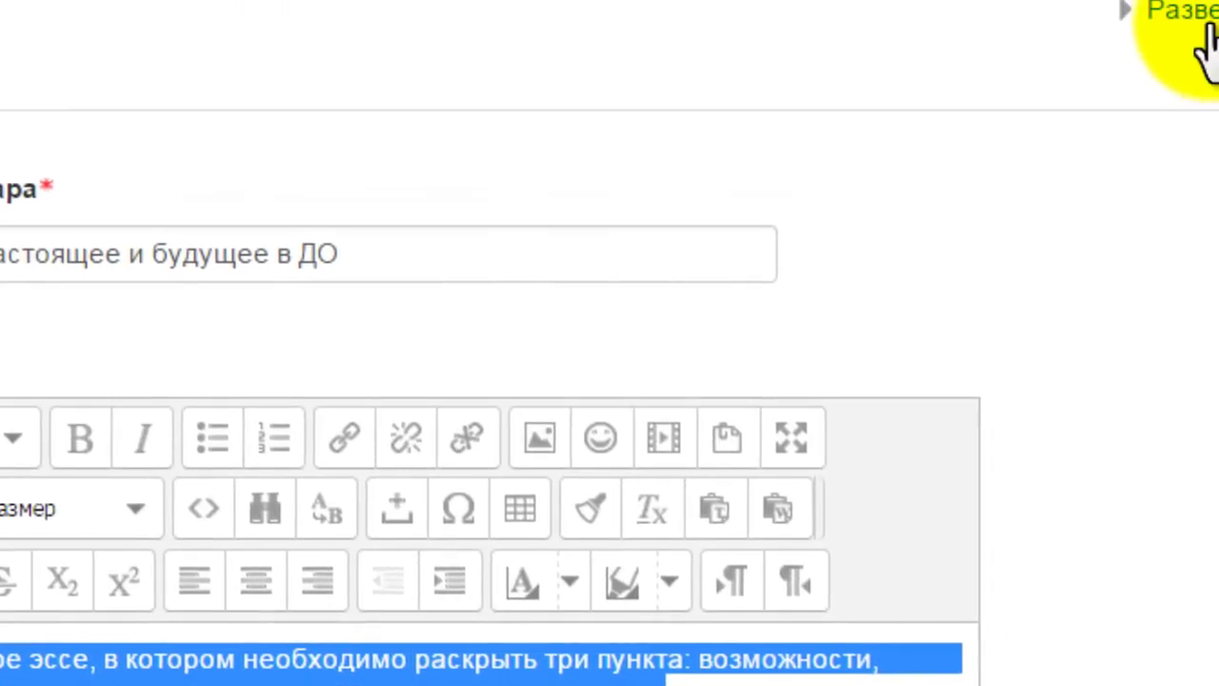
Step: Expand all sections of the form and read the help on the grading strategy setting «Стратегия оценивания»
click(1203, 15)
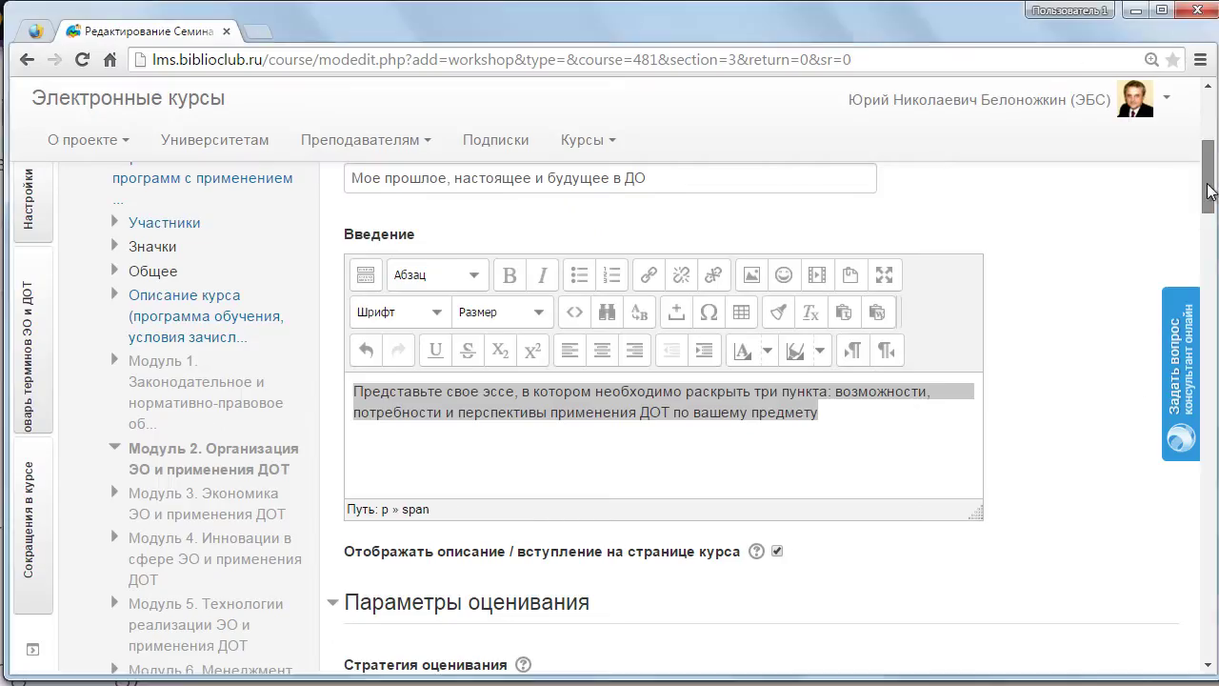
drag(1209, 183, 1210, 211)
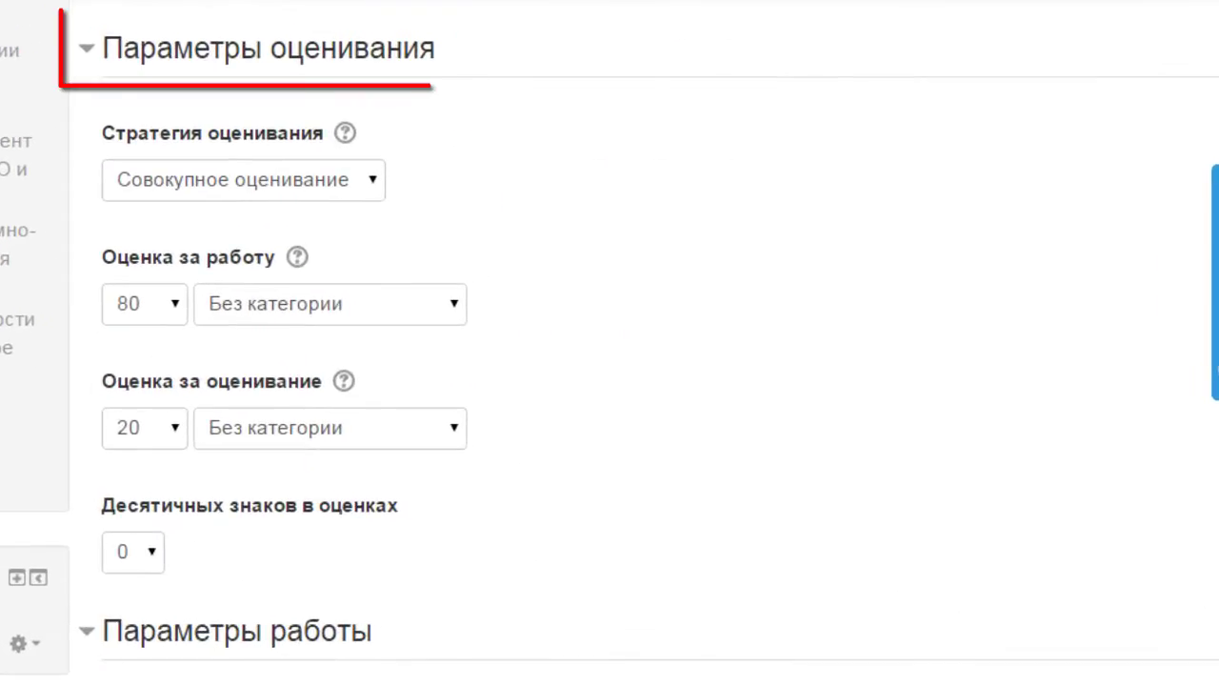
click(377, 190)
click(377, 190)
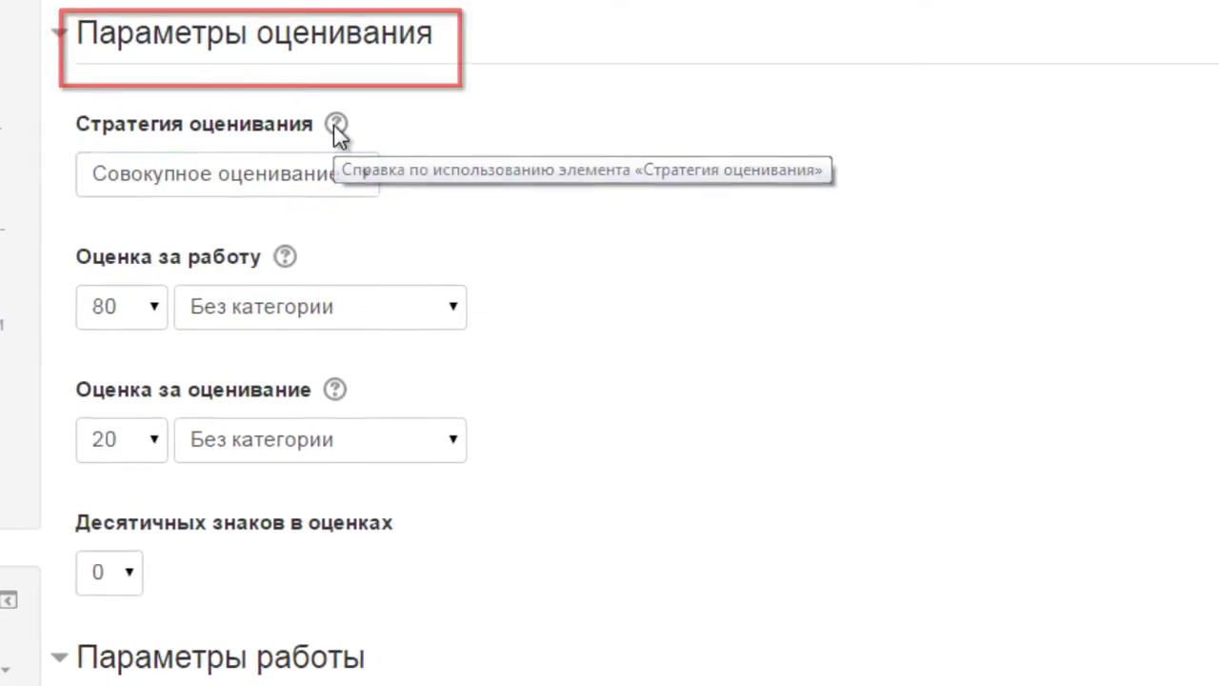
click(345, 136)
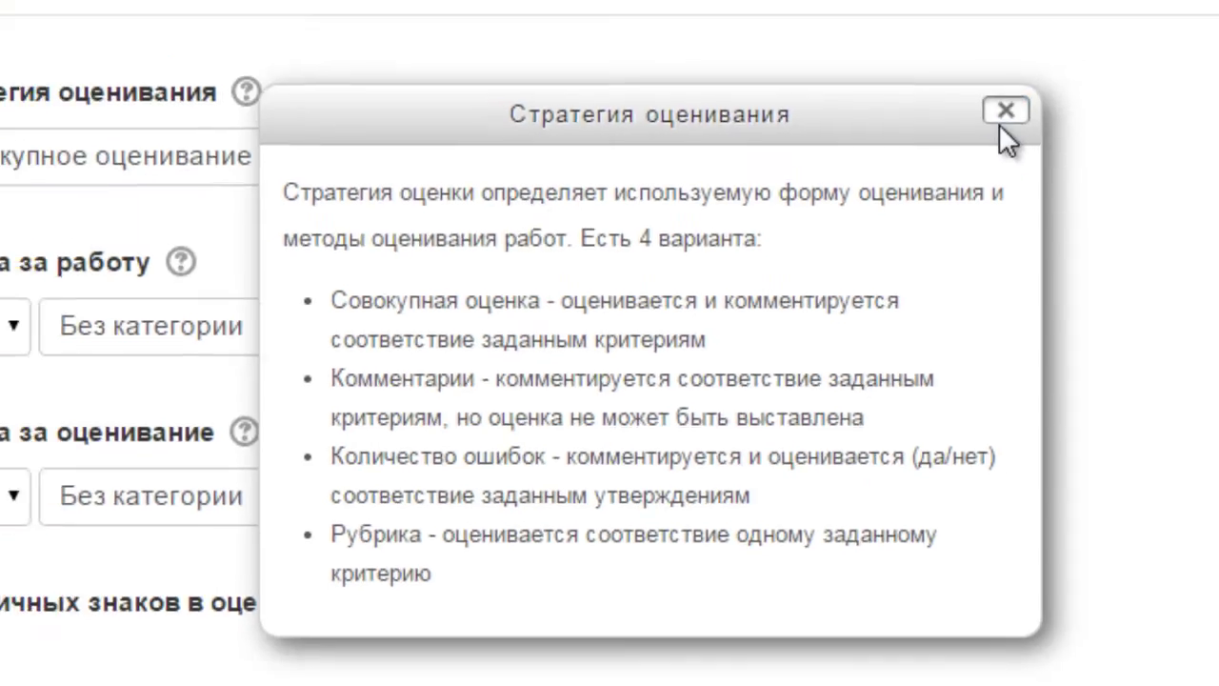
click(1049, 57)
key(Tab)
key(Tab)
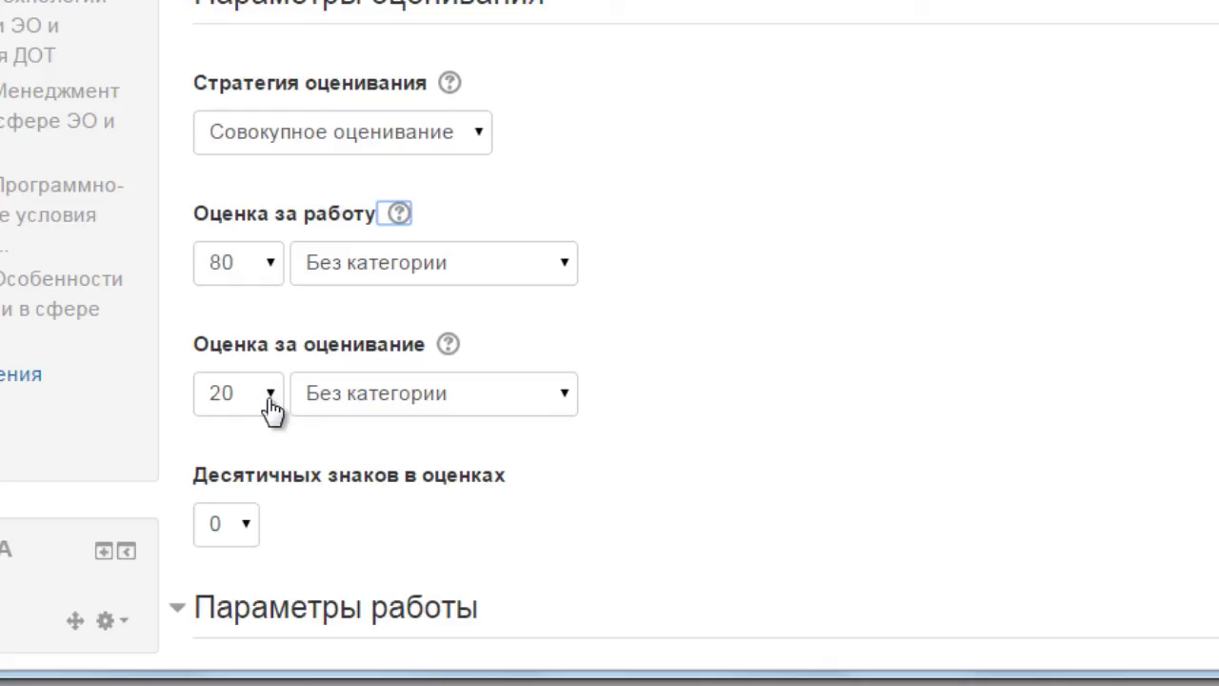
Step: Set both the grade for submission («Оценка за работу») and the grade for assessment («Оценка за оценивание») to 50
click(270, 265)
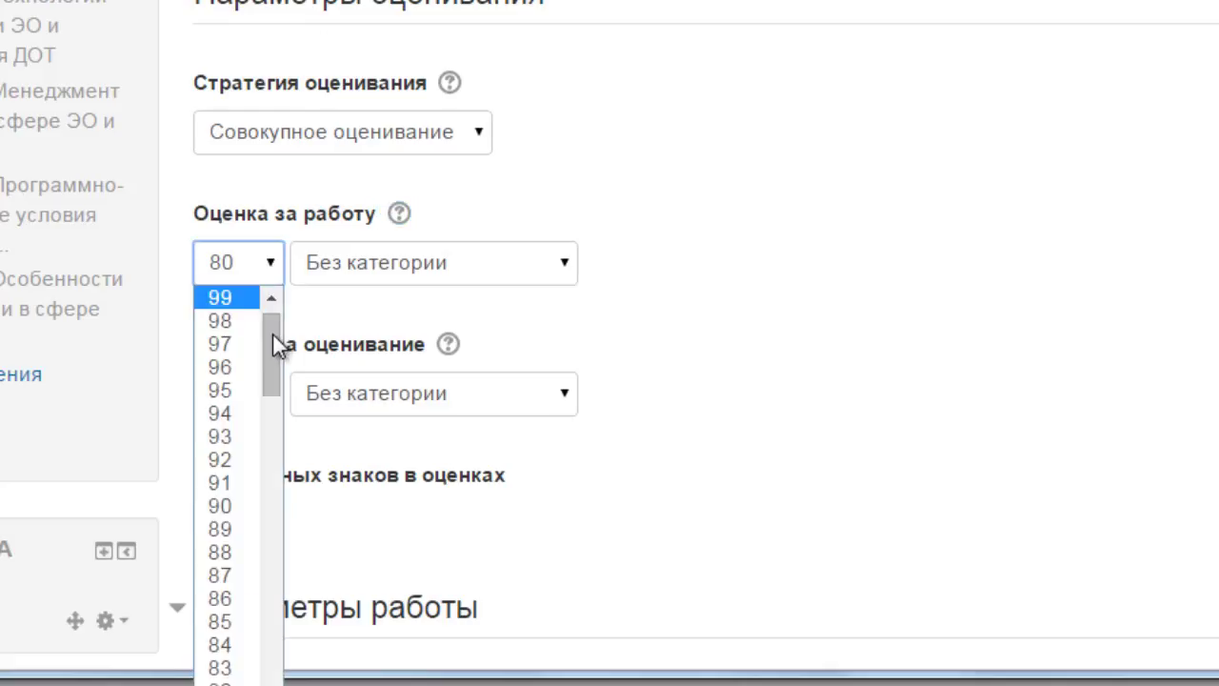
drag(273, 332, 262, 478)
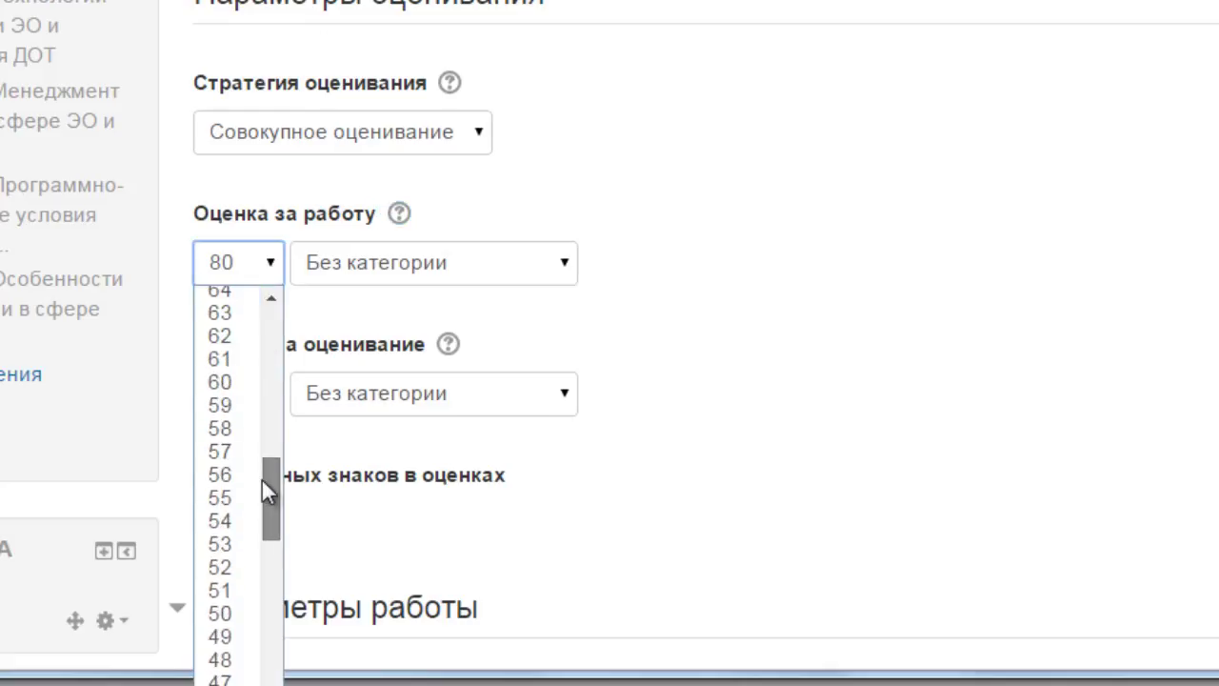
click(243, 621)
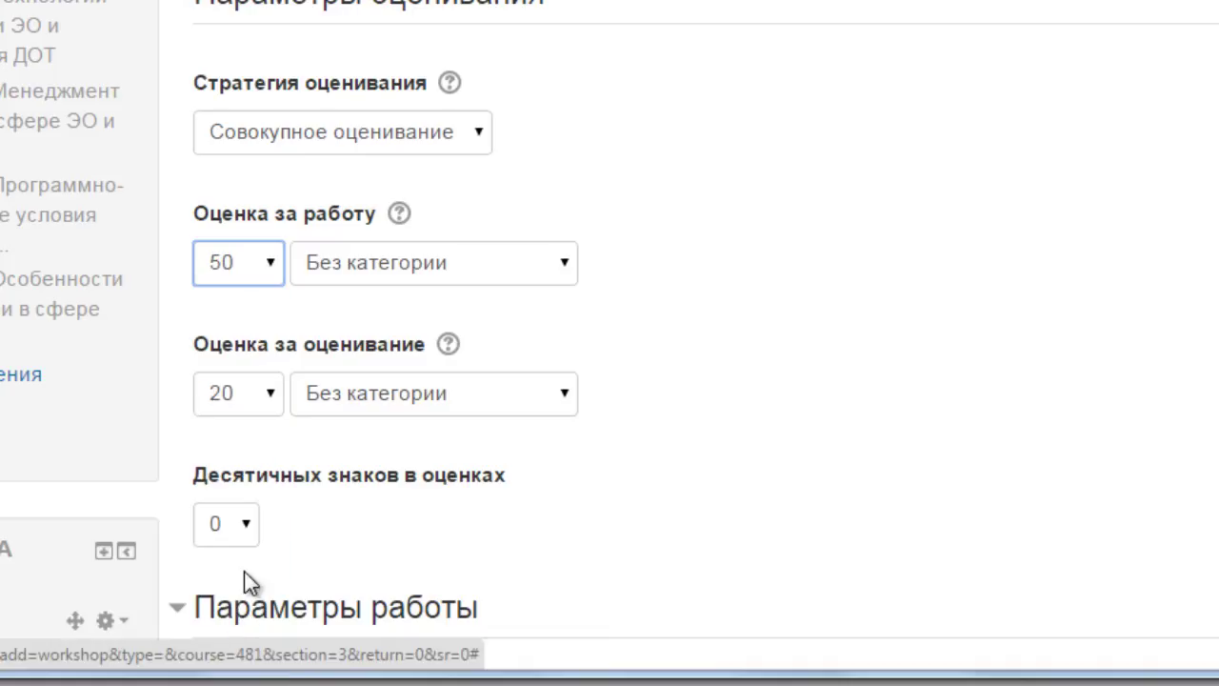
click(269, 400)
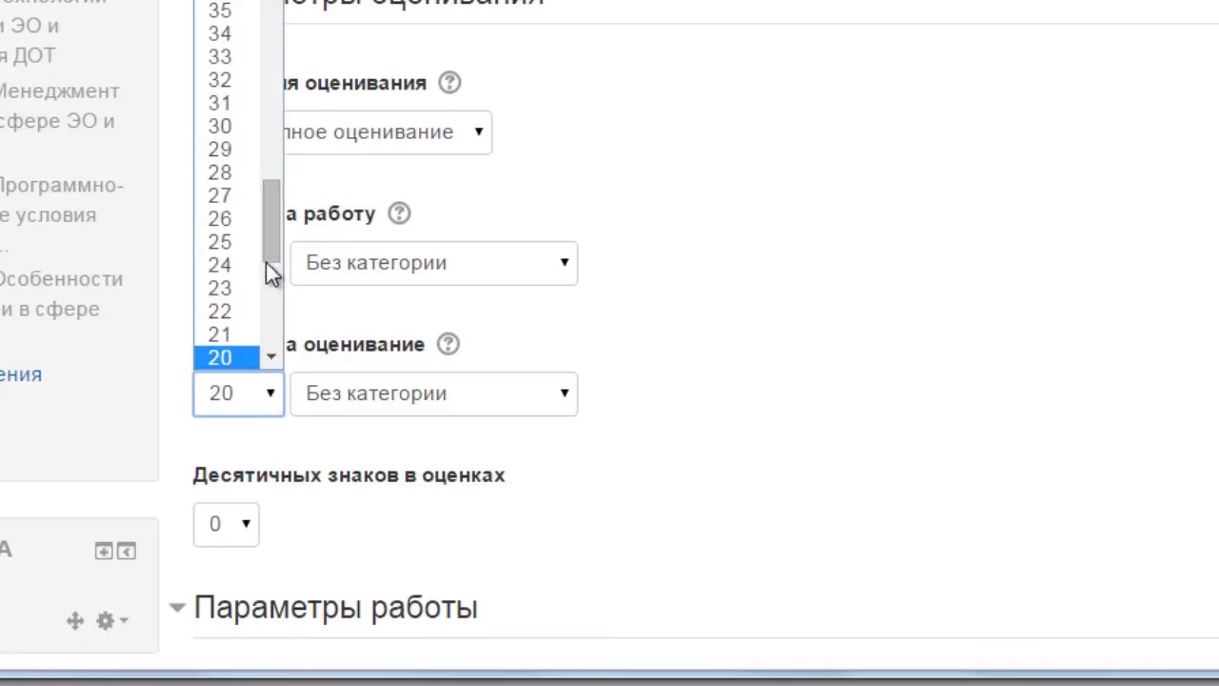
drag(266, 231, 267, 204)
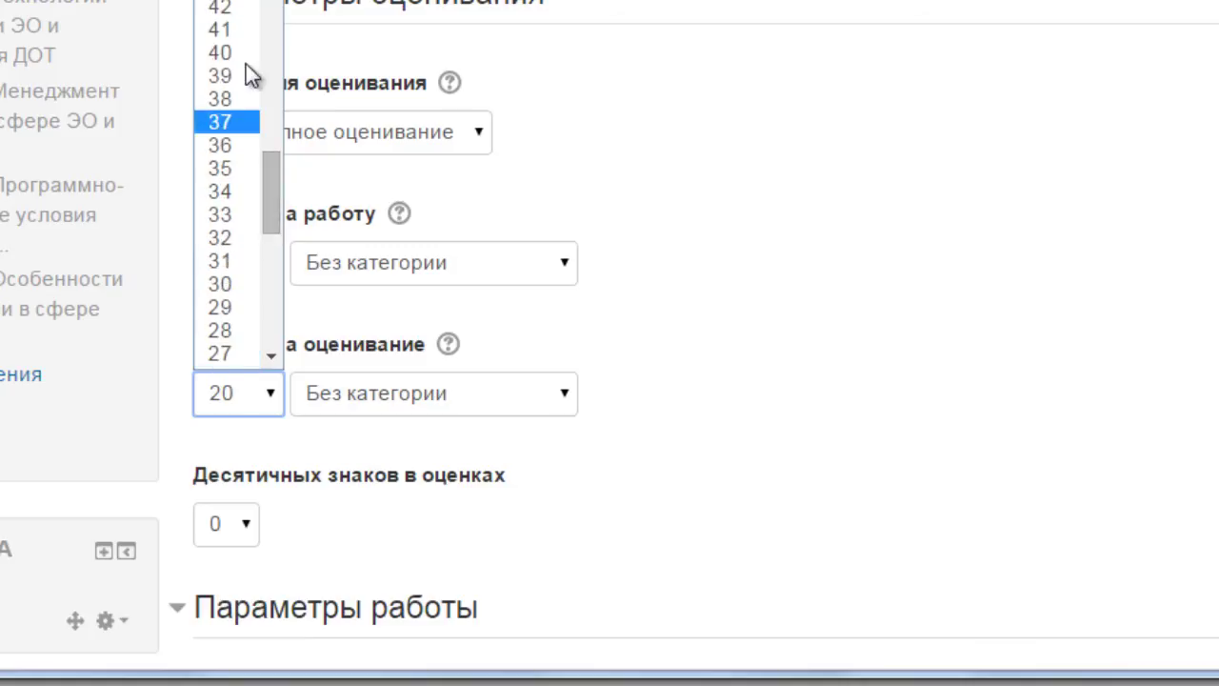
scroll(263, 27, up, 2)
scroll(263, 27, up, 2)
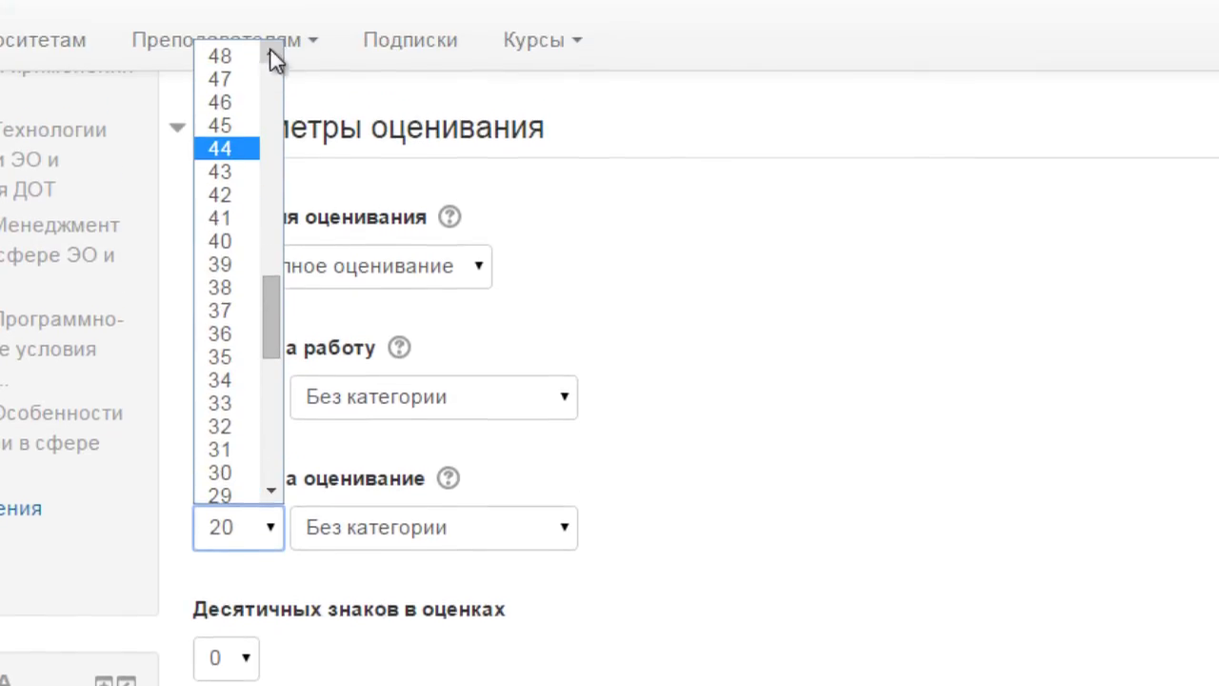
click(241, 56)
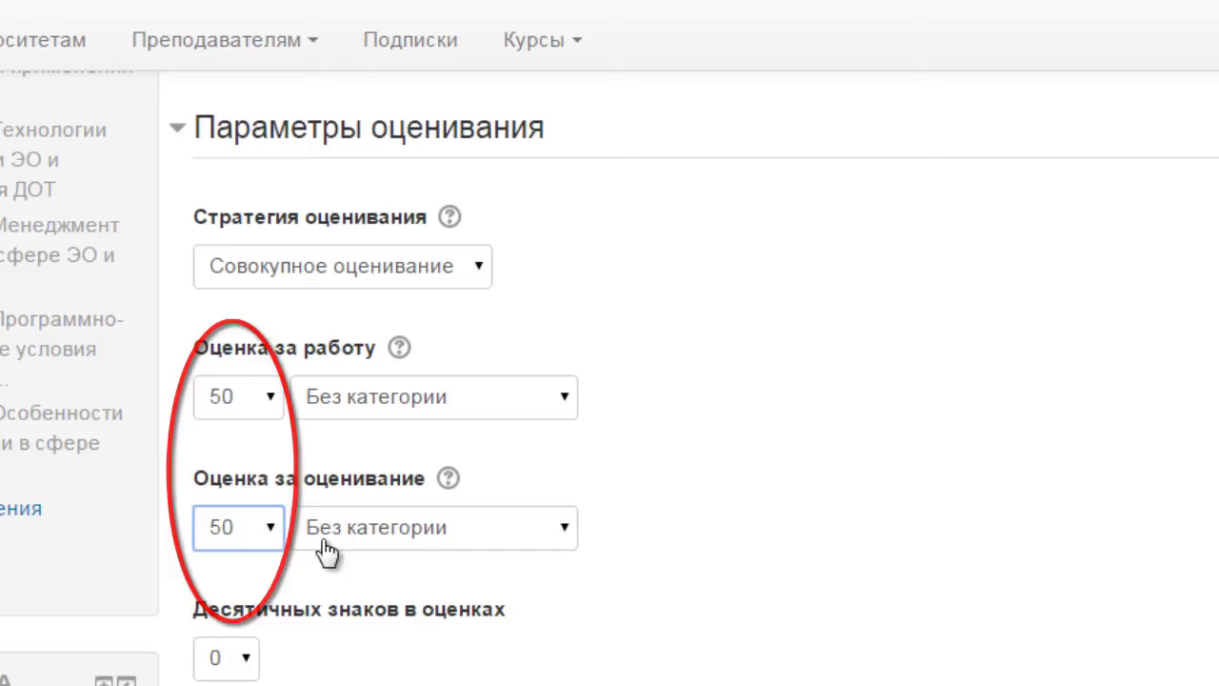
Step: Assign both the submission and assessment grades to the category «Модуль 2/Организация» and set the decimal places in grades to 1
click(566, 403)
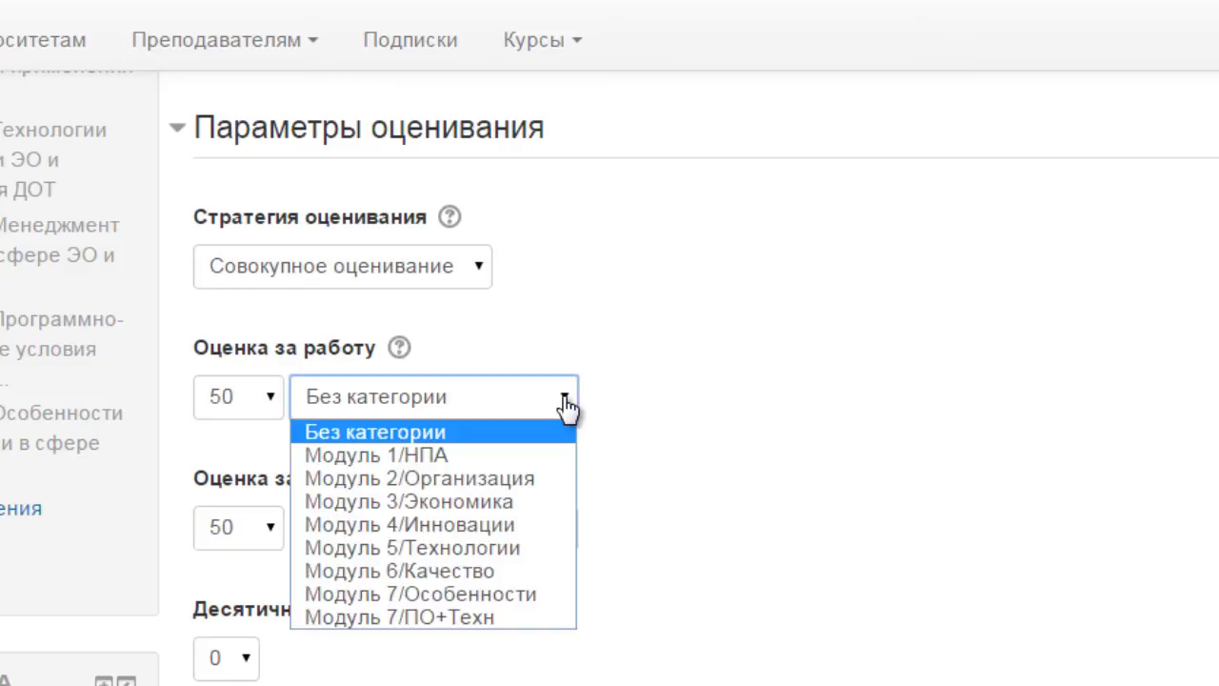
click(470, 486)
click(571, 531)
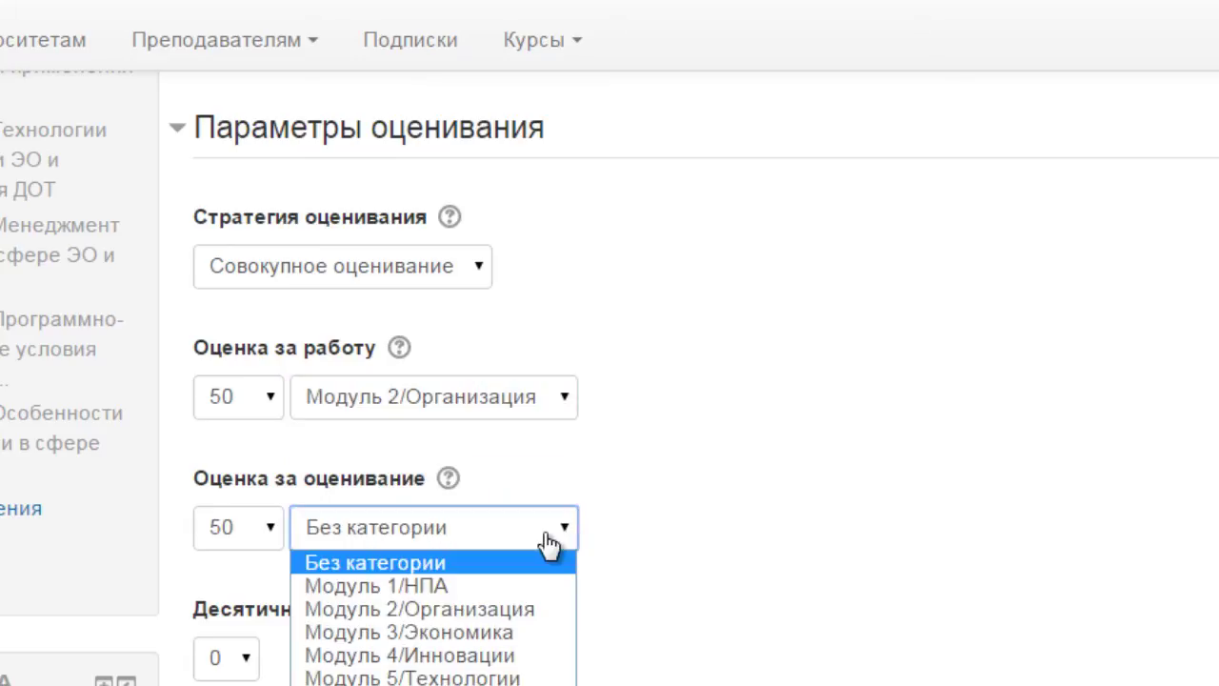
click(479, 607)
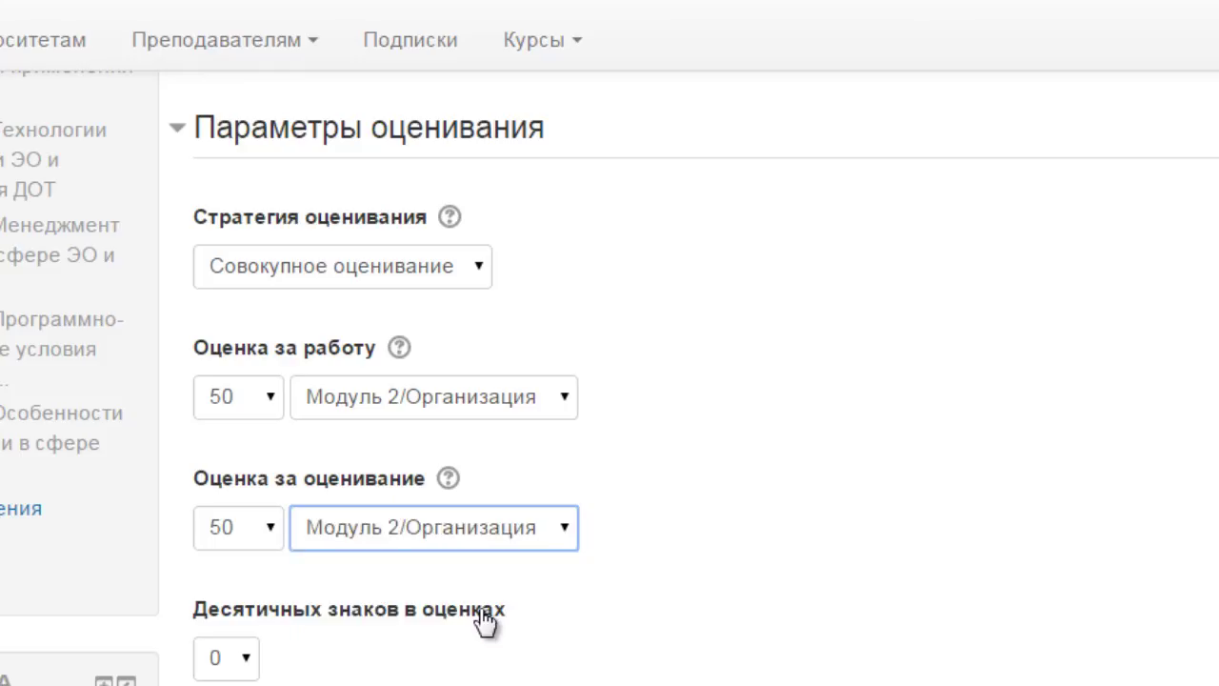
click(250, 660)
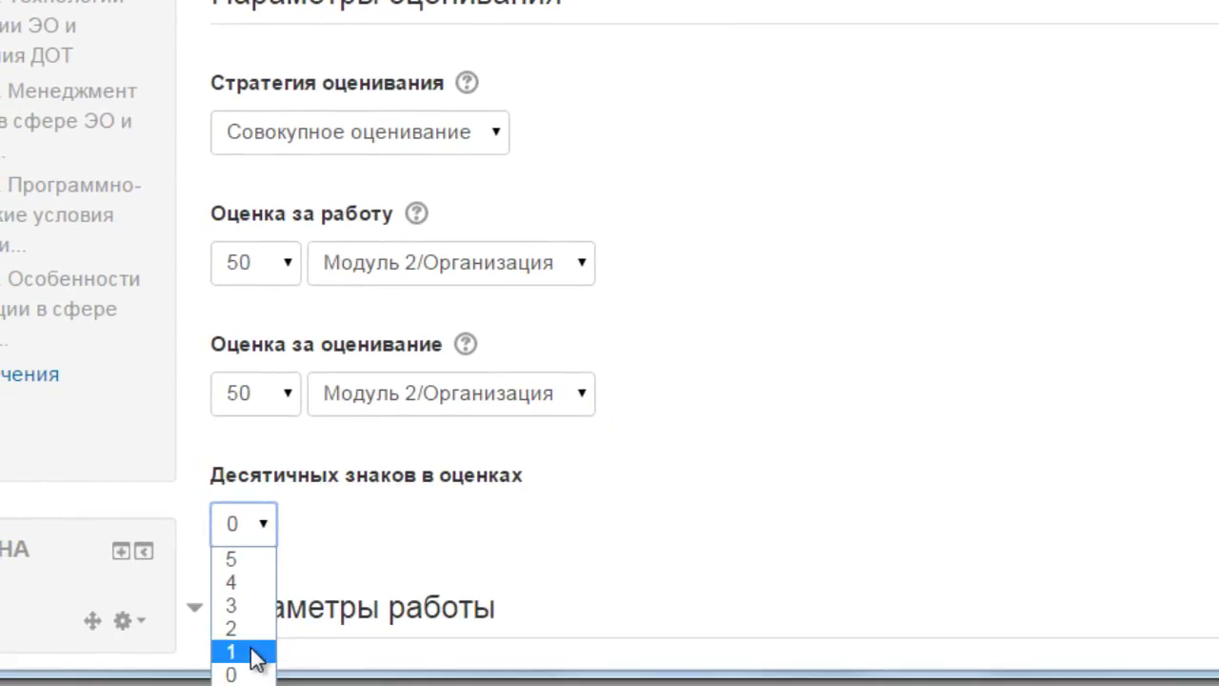
click(253, 653)
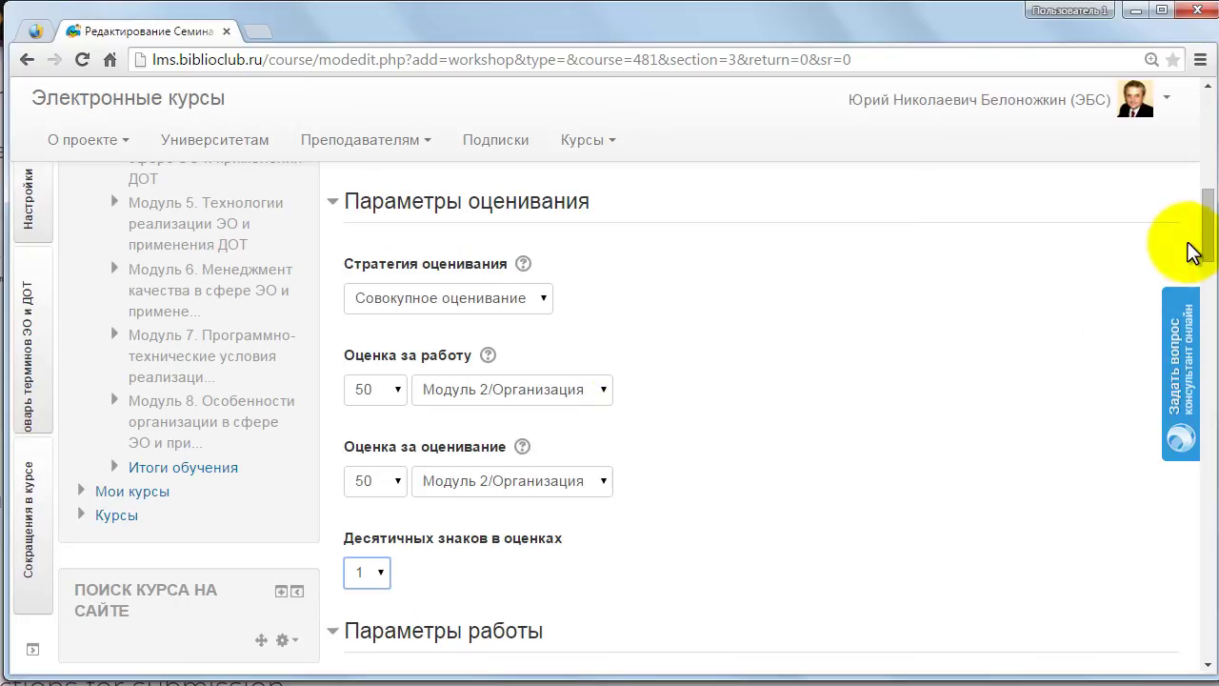
Step: Enter submission instructions: «Напишите эссе "Мое прошлое, настоящее и будущее в ДО" с учетом ваших личных возможностей, потребностей и ожидаемых результатов. Это необходимо выполнить в течении установленного срока.»
drag(1208, 225, 1208, 263)
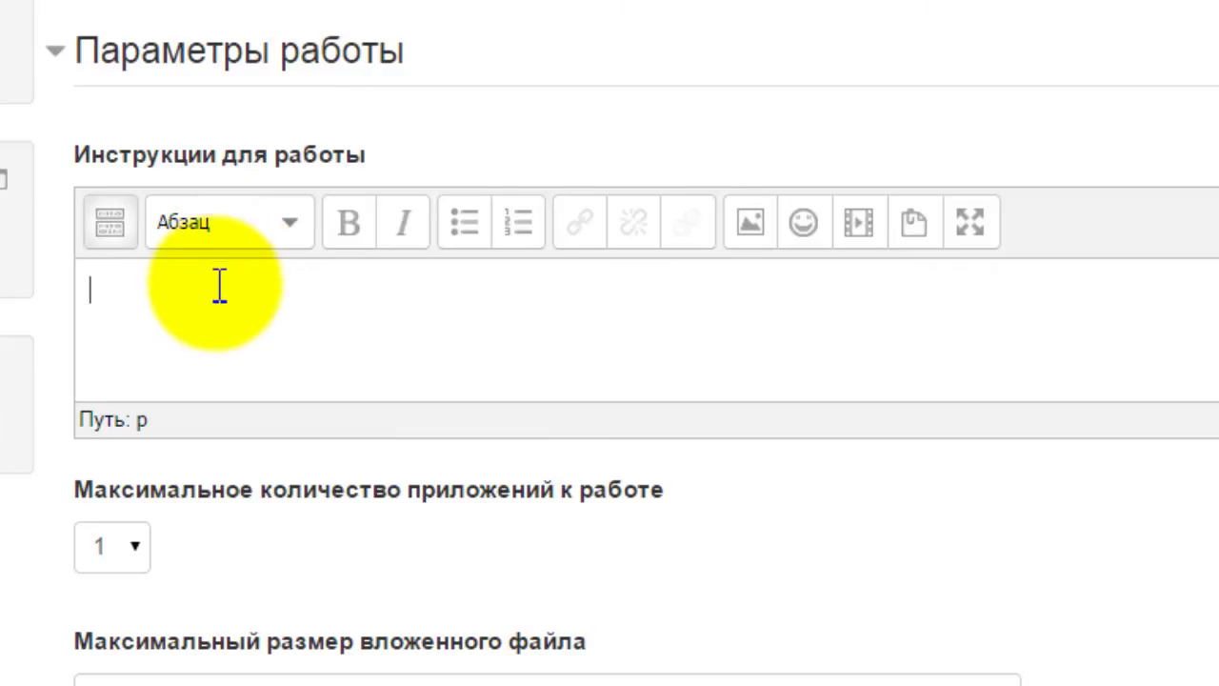
text(Напишите эссе "Мое прошлое, настоящее и будущее в ДО" с учетом ваших личных возможностей и ожидаемых результатов.)
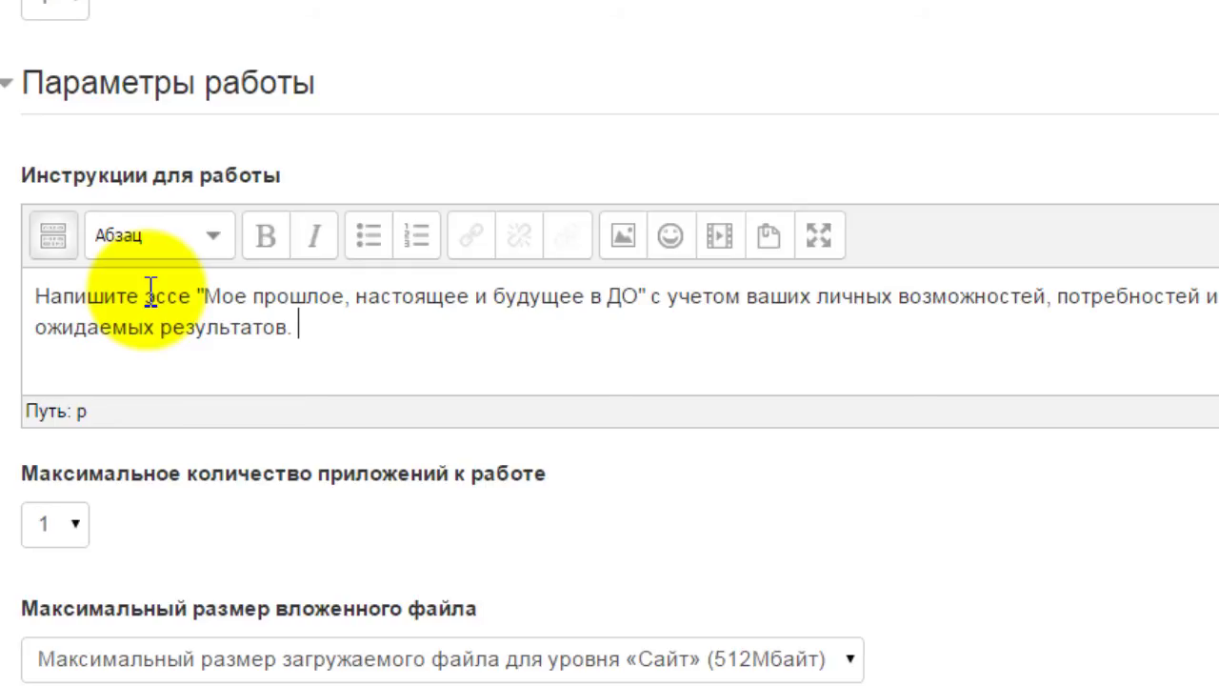
text(Это необходимо выполнить в течении установленного срока.)
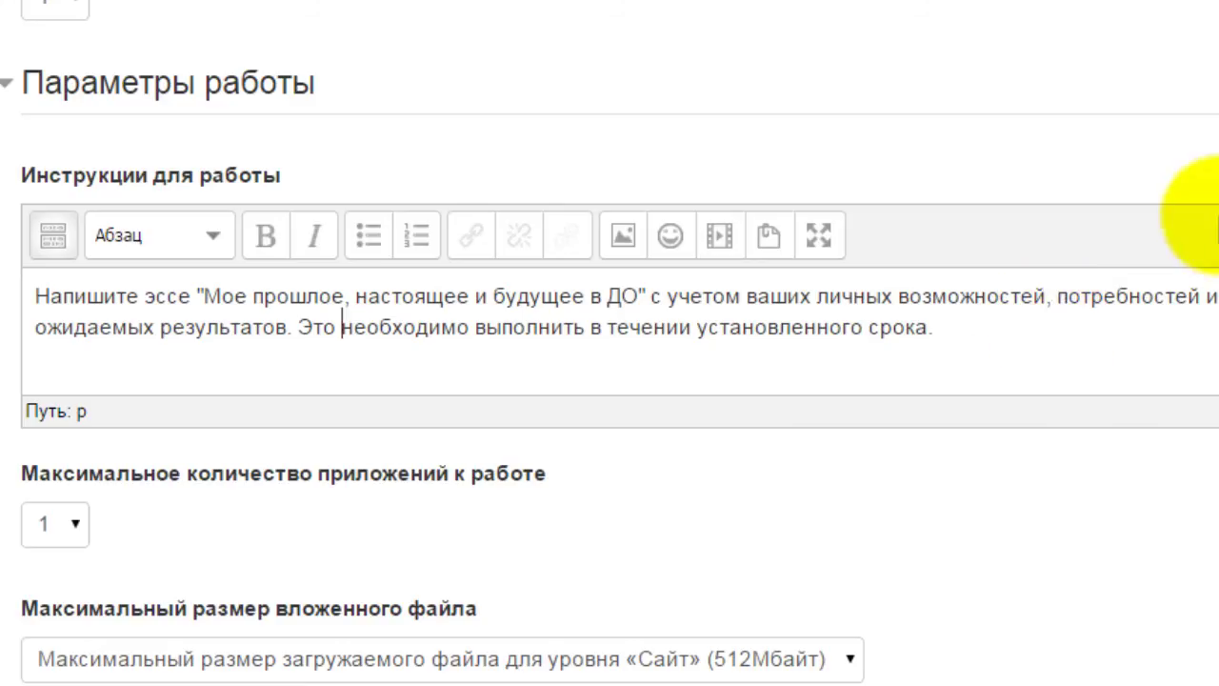
scroll(1210, 223, down, 2)
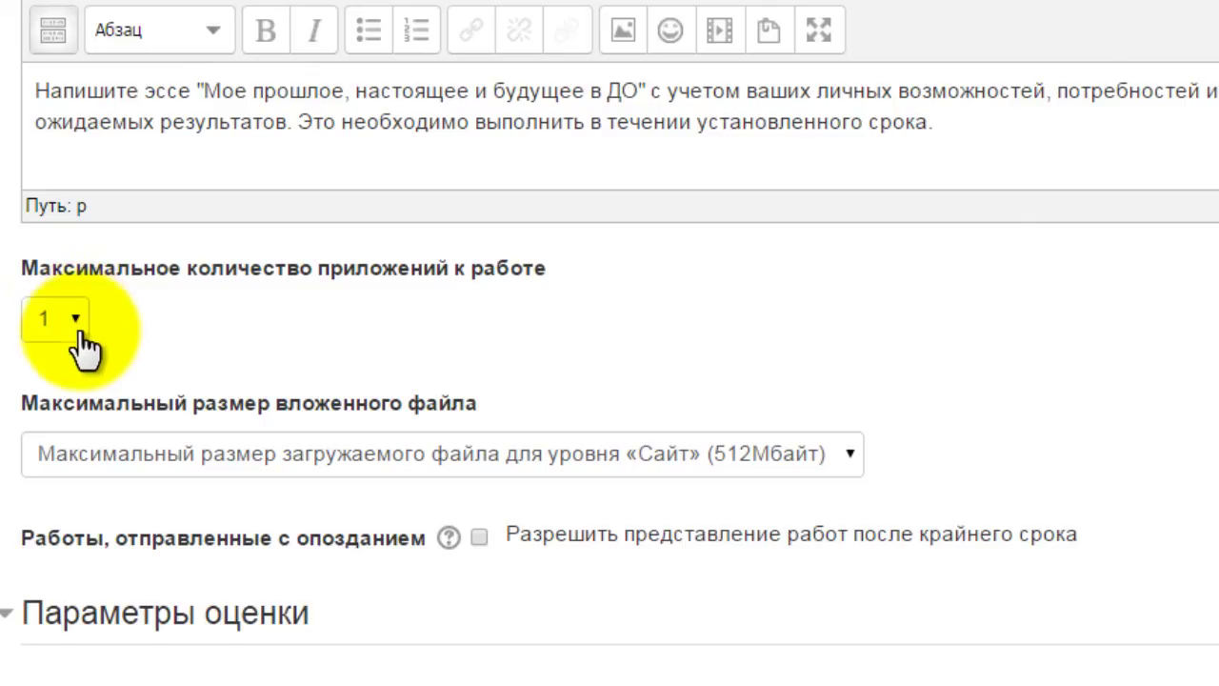
Step: Limit the submission attachment size to 2Мбайт and allow works to be submitted after the deadline
click(234, 446)
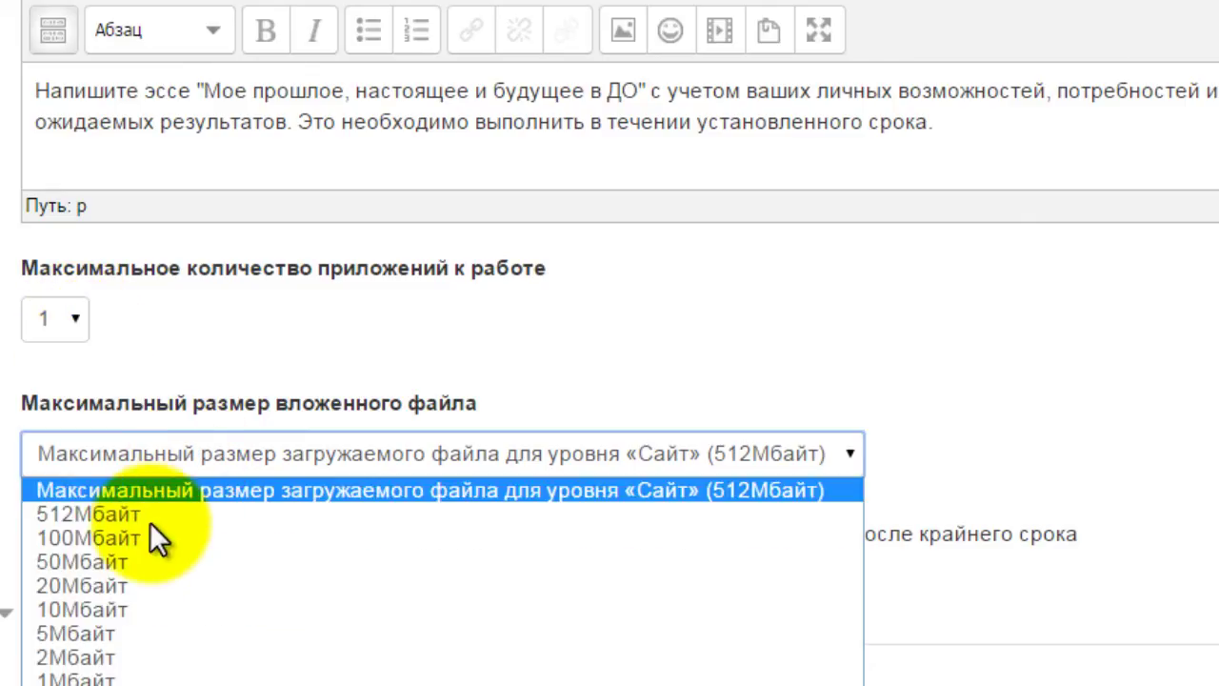
click(101, 659)
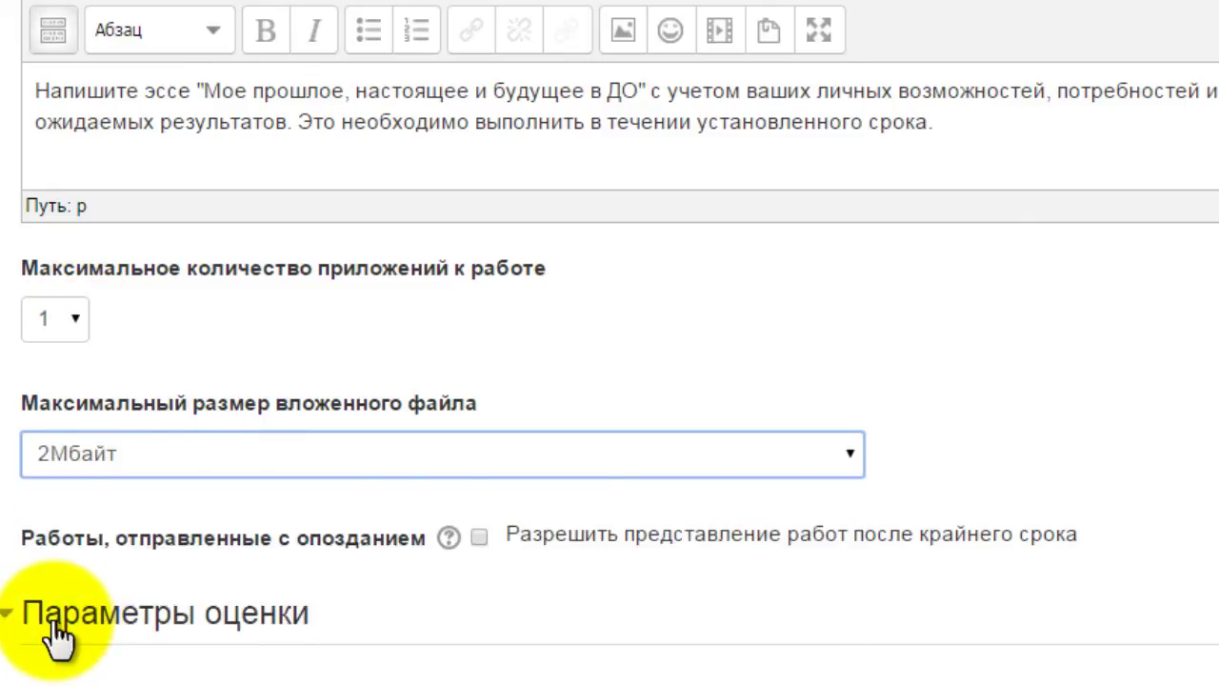
scroll(58, 634, down, 3)
scroll(51, 604, up, 1)
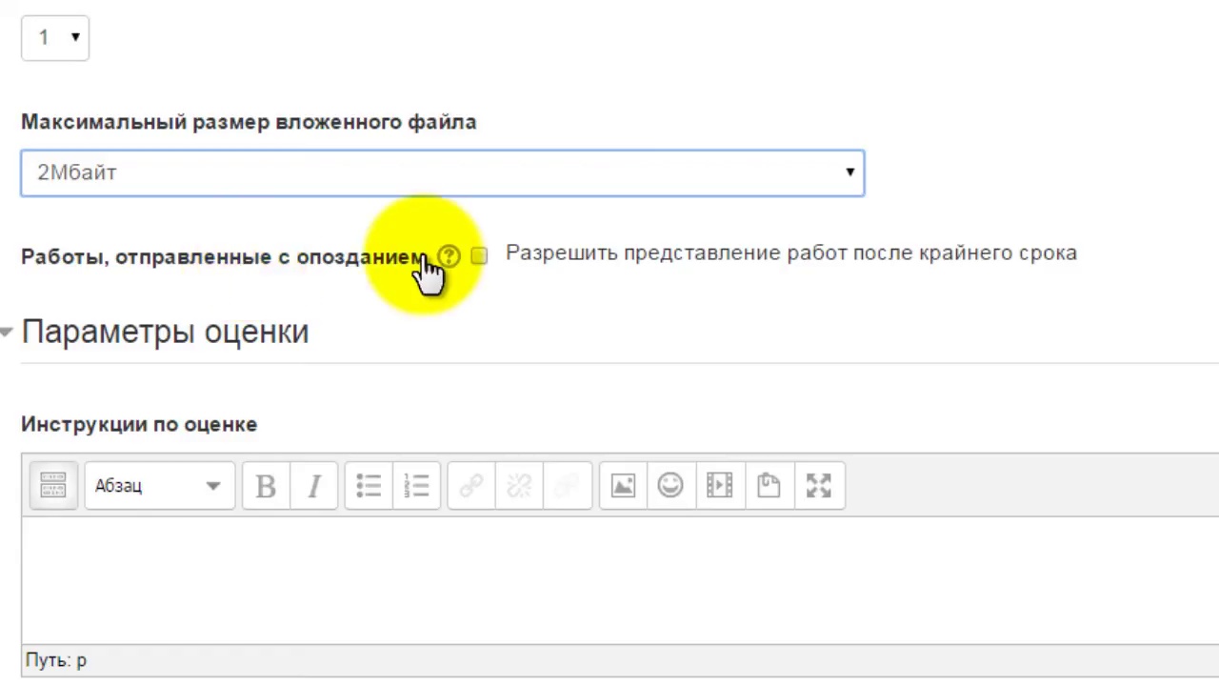
click(478, 258)
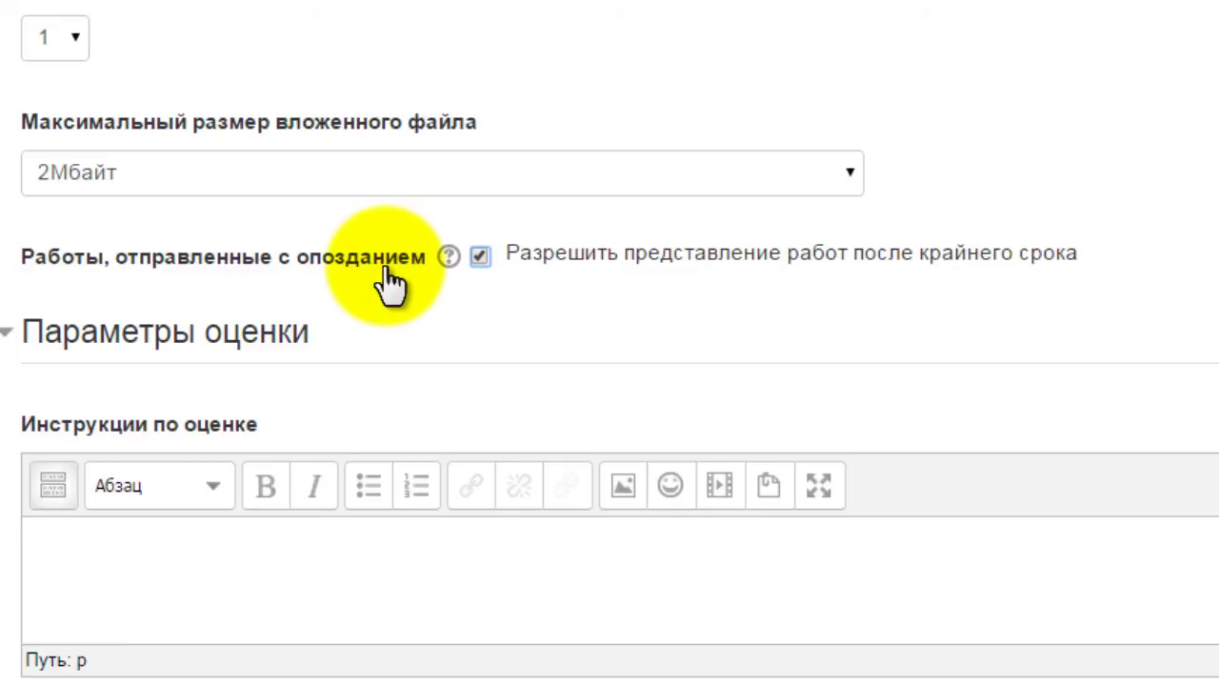
Step: Enter assessment instructions: «При оценивании нужно иметь в виду три критерия: полнота описания возможностей применения ДОТ в настоящем, целостность изложения потребностей в их применении и целенаправленность в оценке собственных перспектив и будущих результатов.»
scroll(525, 271, down, 5)
click(525, 261)
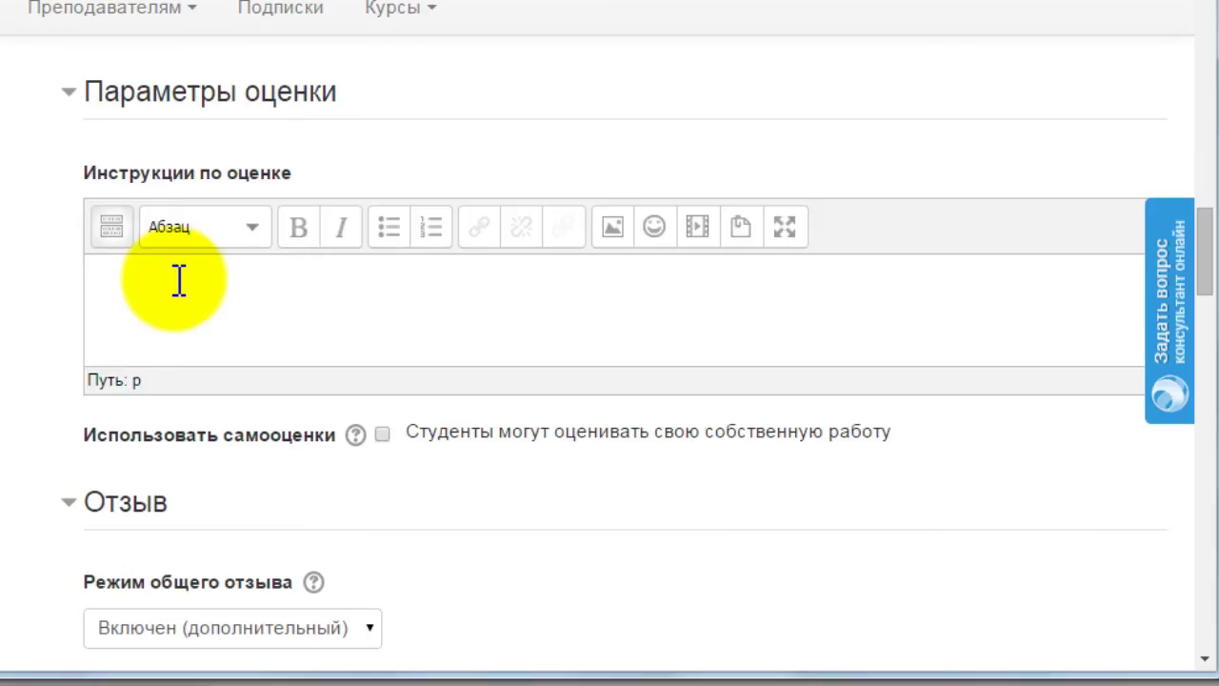
text(При оценивании нужно иметь в виду три критерия: полнота описания возможностей применения ДОТ в настоящем целостность изложения потребностей в их применении и целенаправленность в оценке собственных перспектив и будущих результатов.)
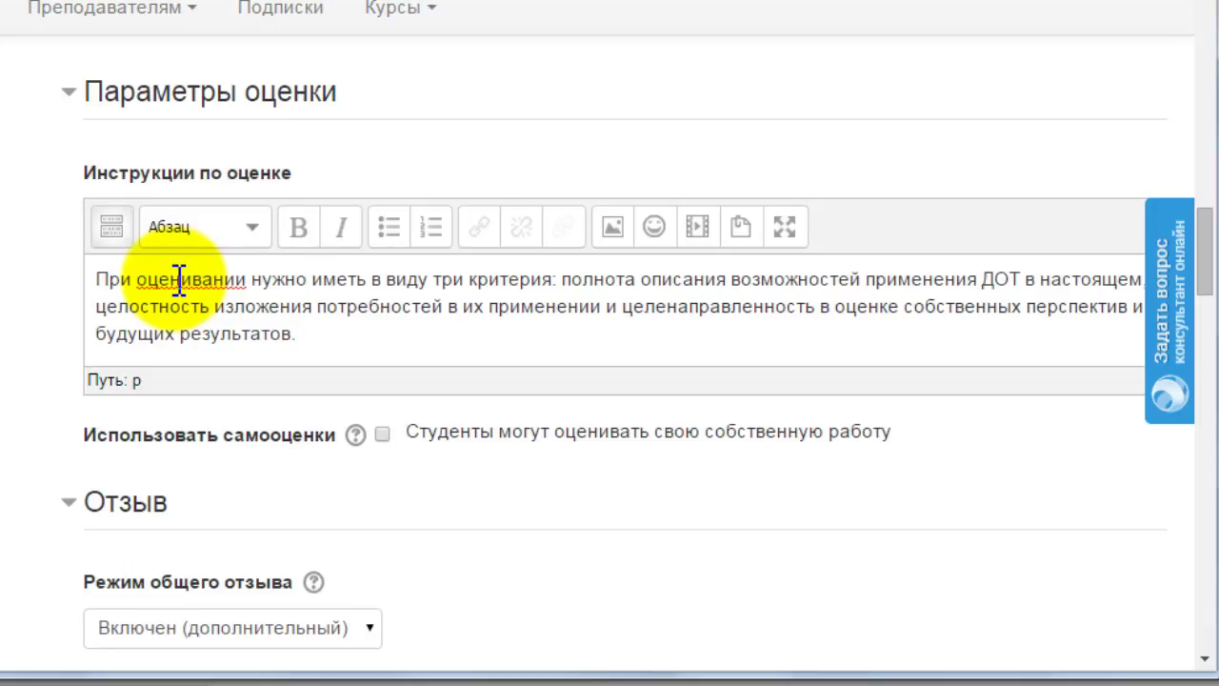
Step: Enable self-assessment («Использовать самооценки») so that students can assess their own work
scroll(181, 290, down, 3)
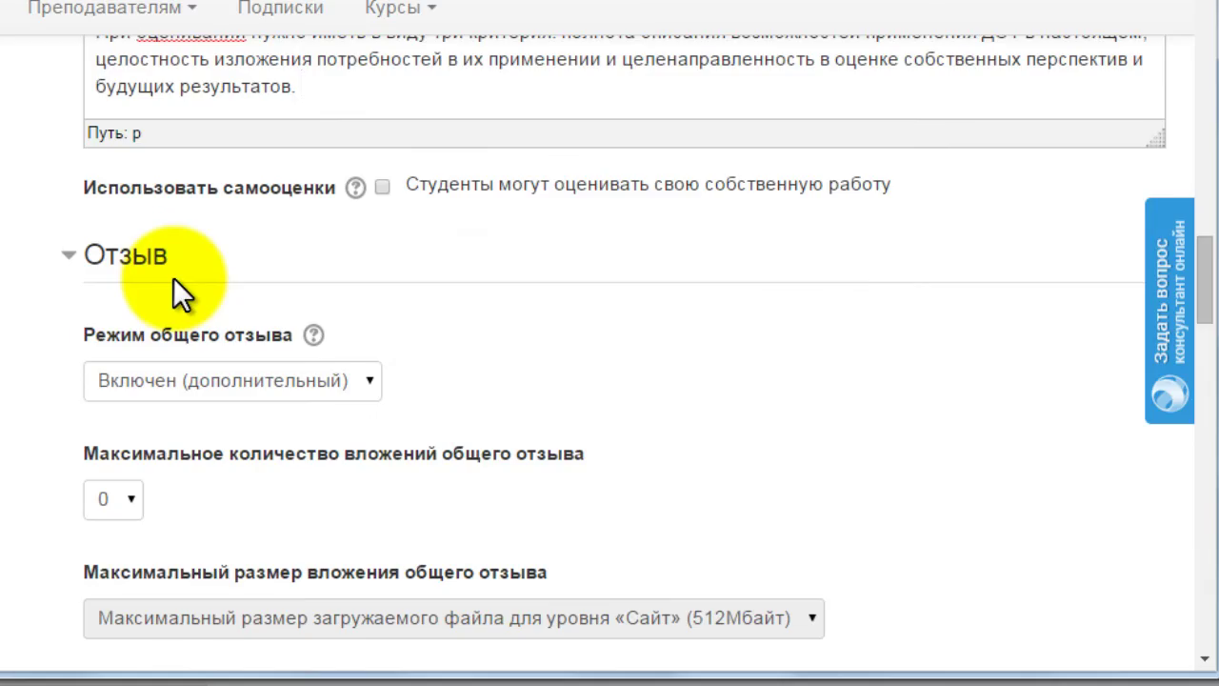
scroll(174, 277, up, 1)
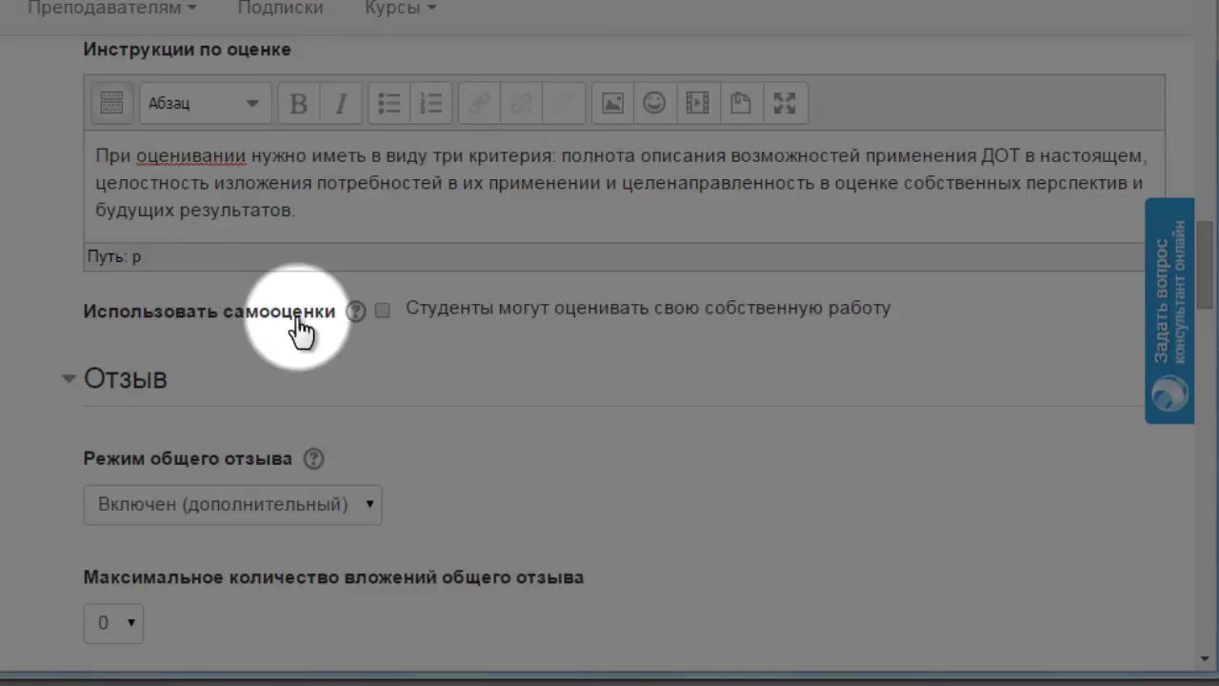
click(382, 310)
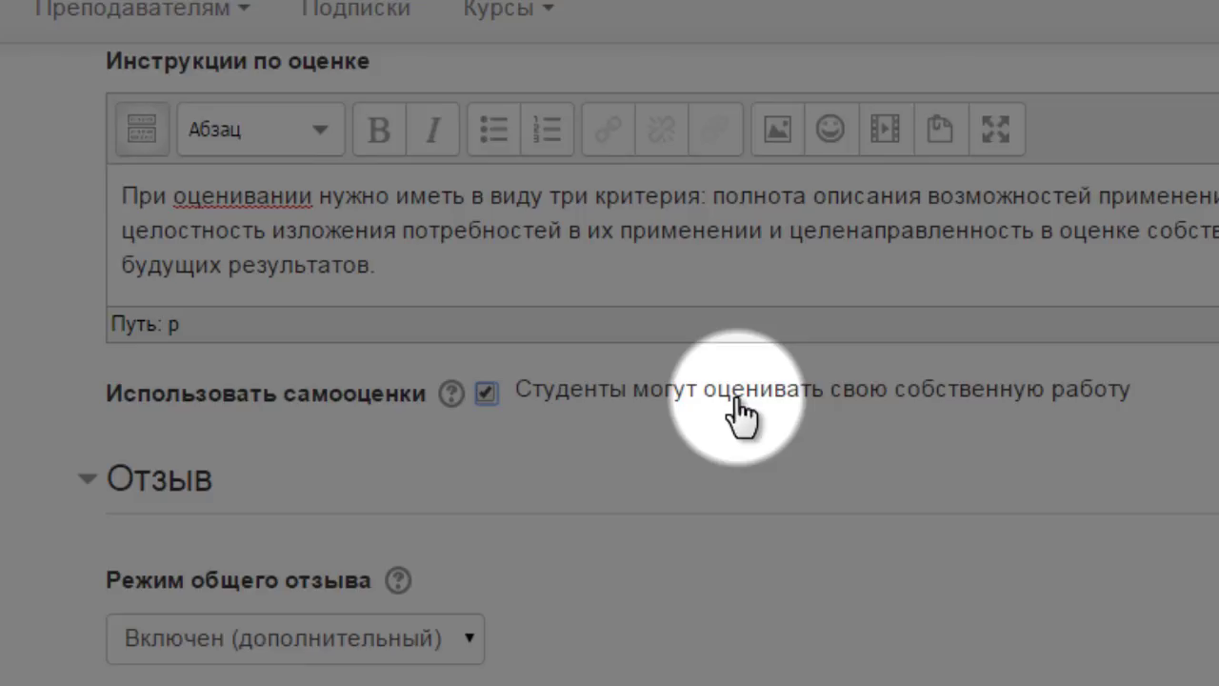
Step: Set the overall feedback mode («Режим общего отзыва») to «Включен (обязательный)»
key(Tab)
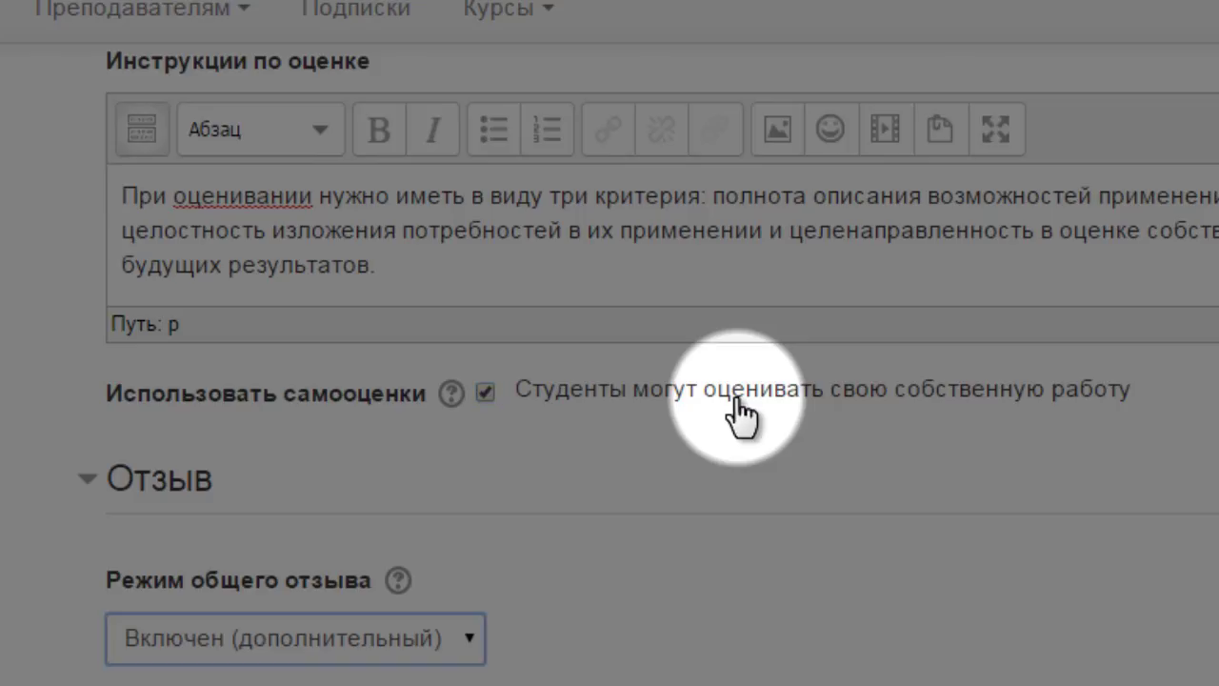
scroll(738, 402, down, 3)
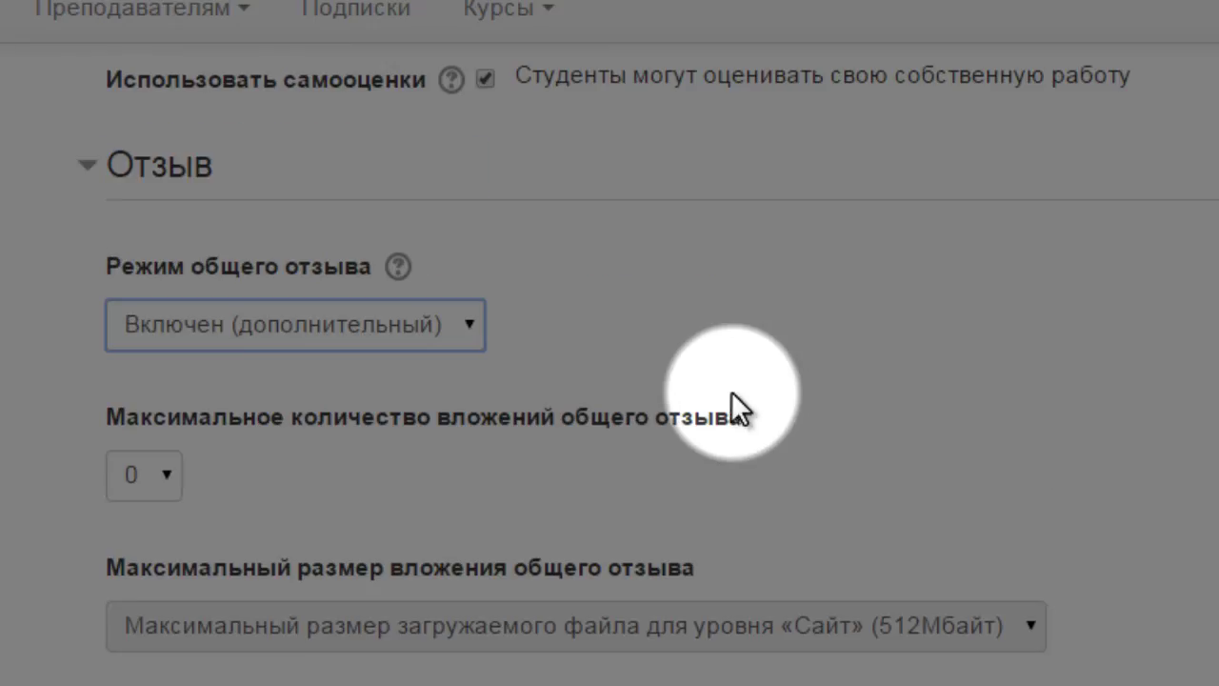
click(470, 333)
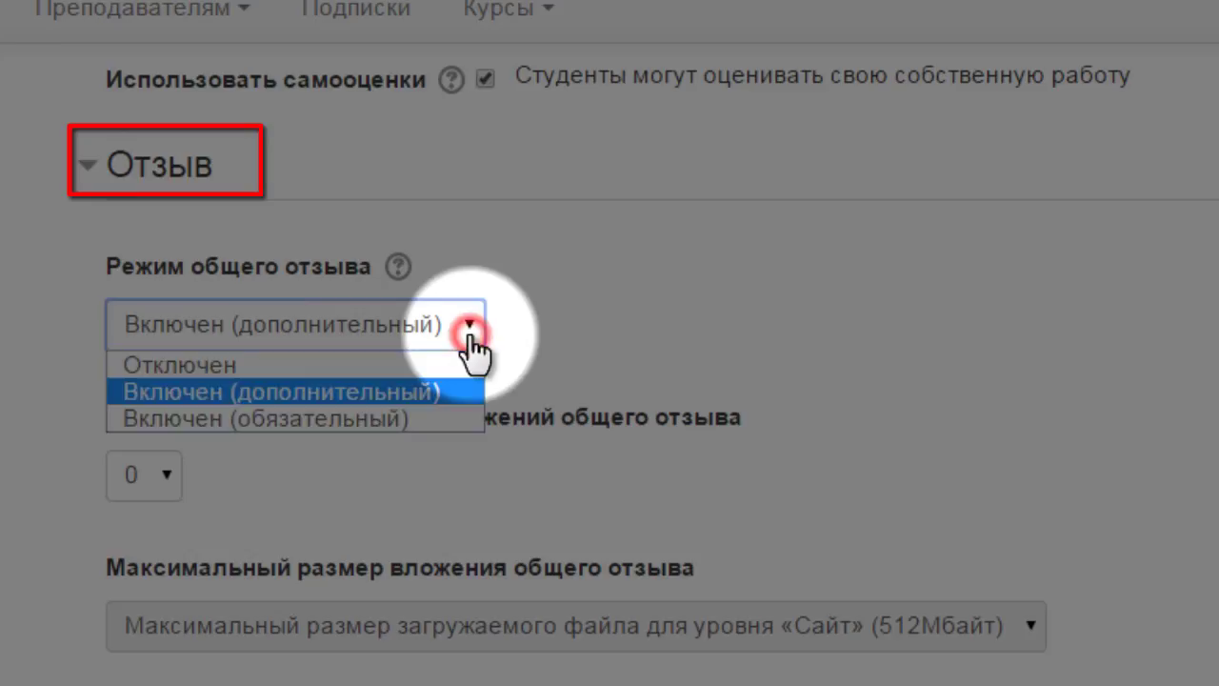
click(354, 419)
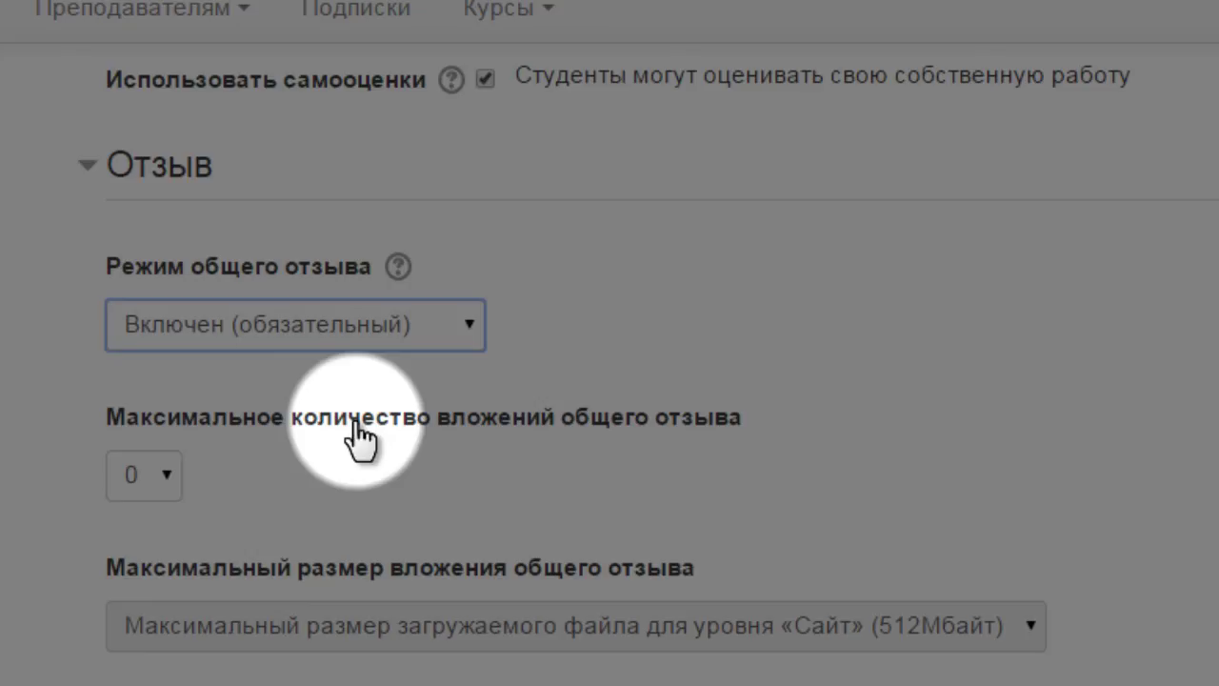
Step: Allow a maximum of 1 overall feedback attachment and limit its size to 2Мбайт
click(168, 474)
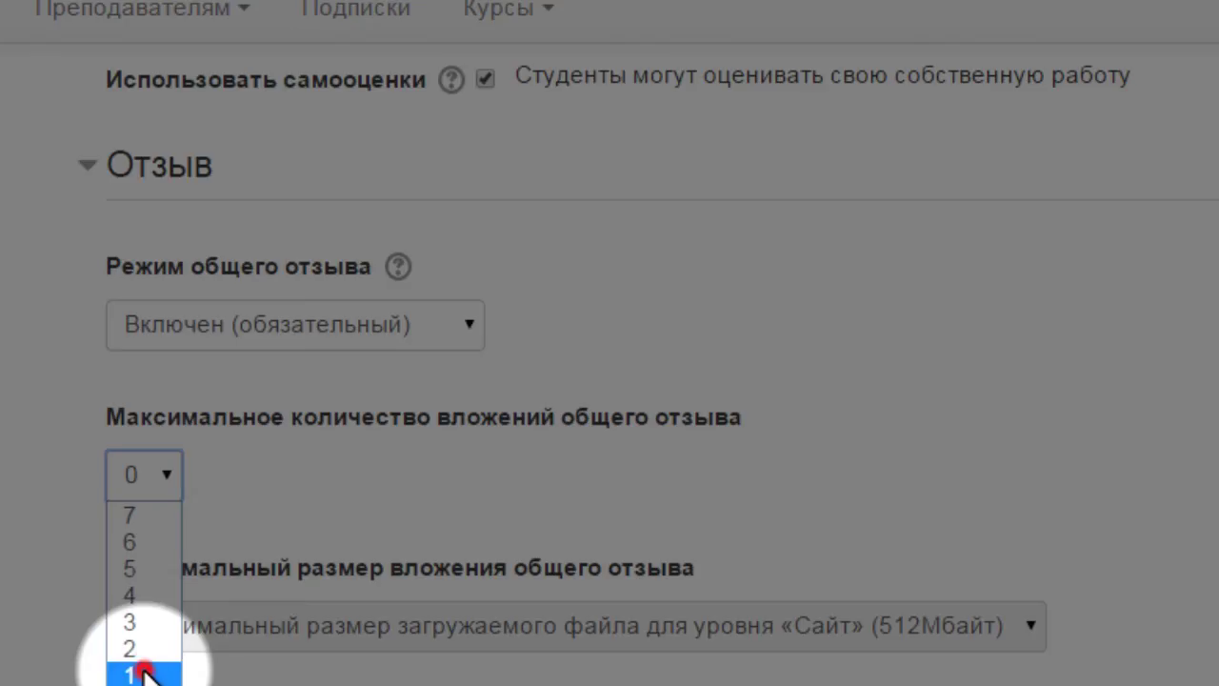
click(143, 673)
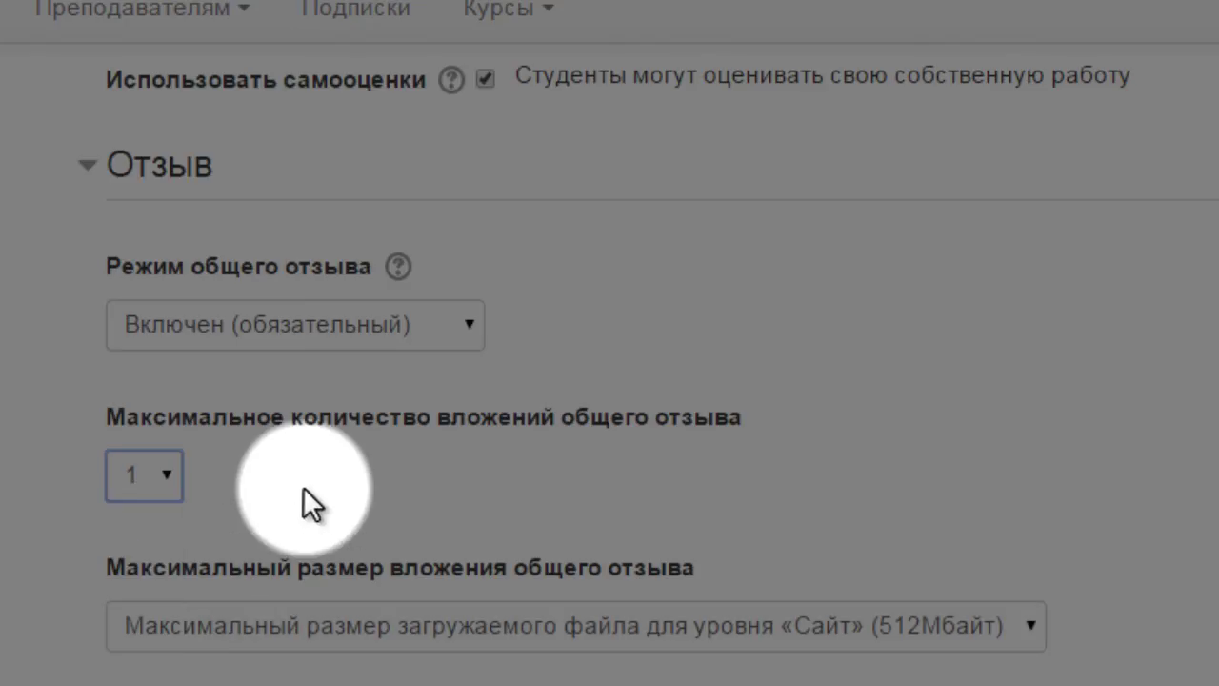
click(315, 624)
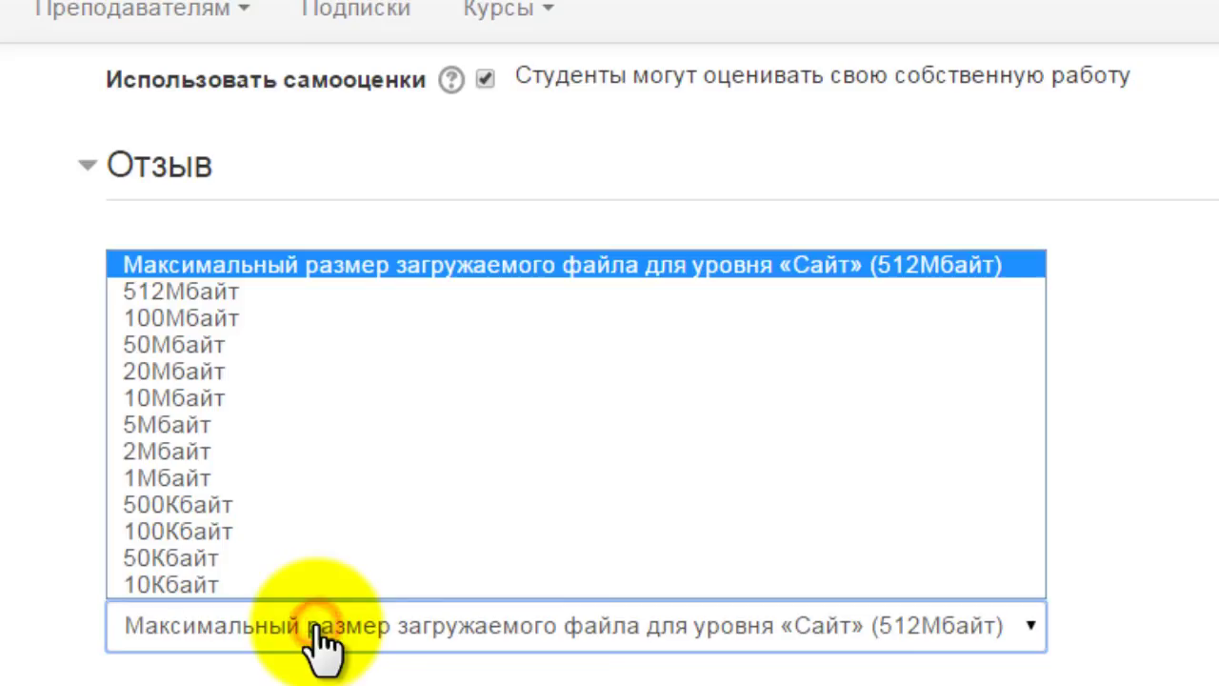
click(167, 452)
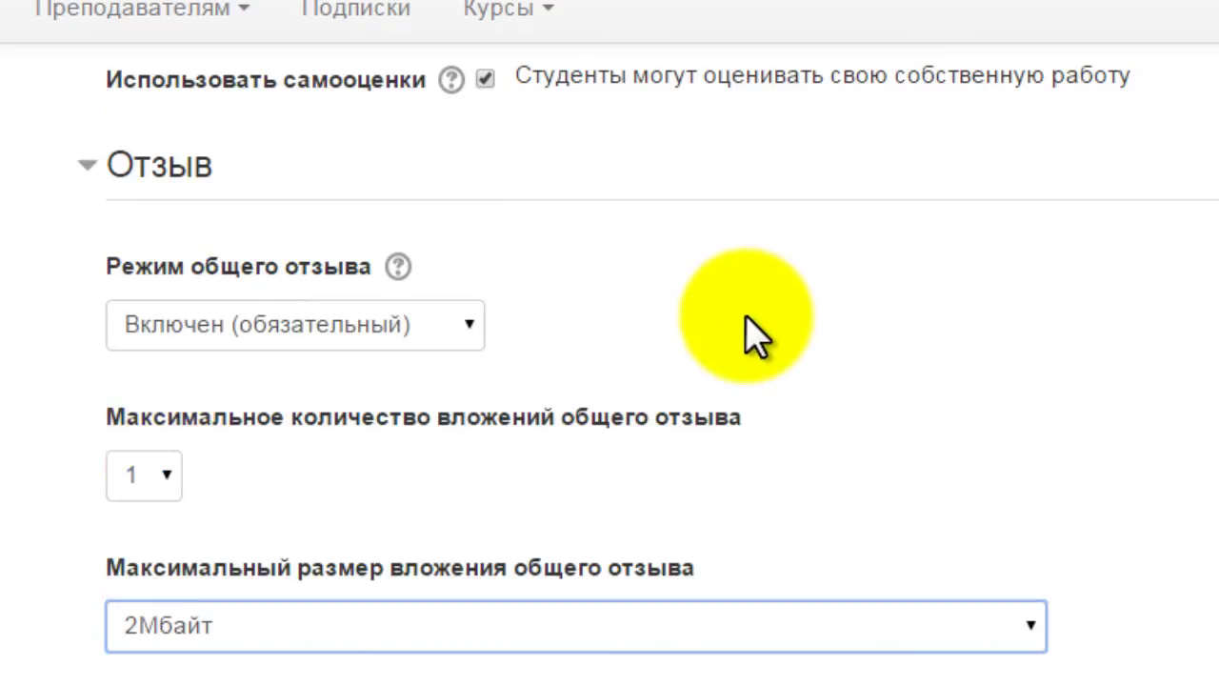
Step: Read the help on «Заключение» and enter the conclusion: «Благодарю вас за участие в этом семинаре! Просмотрите и проанализируете свои оценки!»
scroll(753, 334, down, 2)
scroll(753, 334, down, 6)
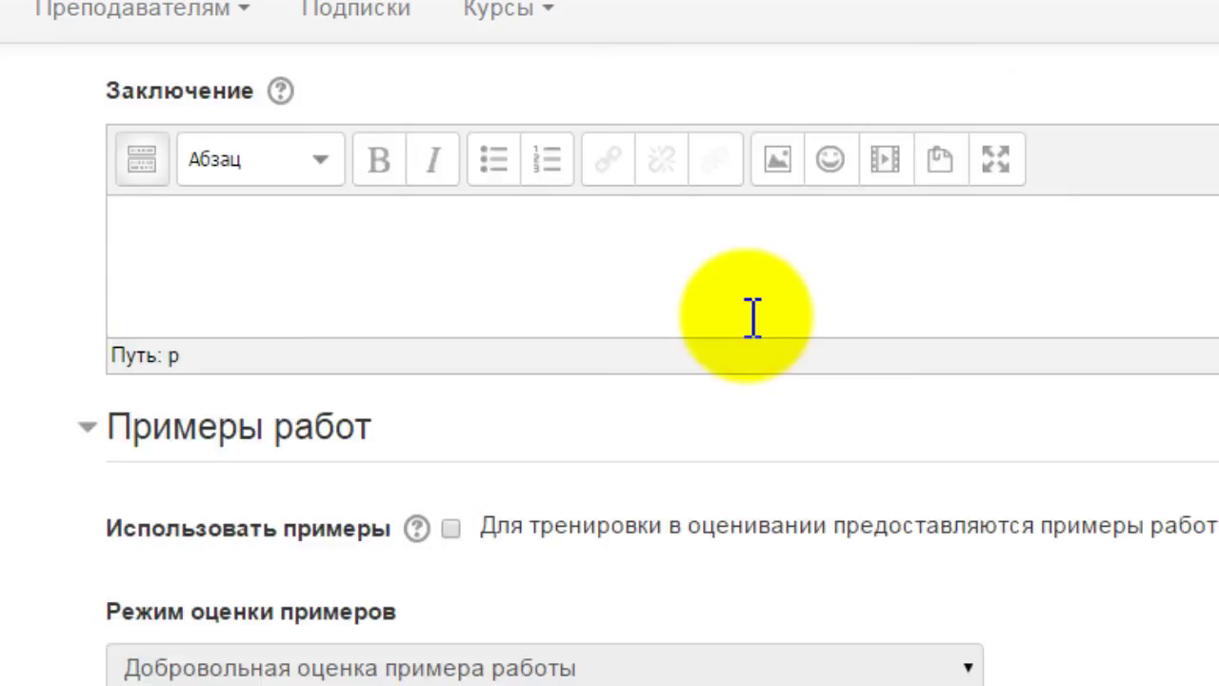
click(736, 305)
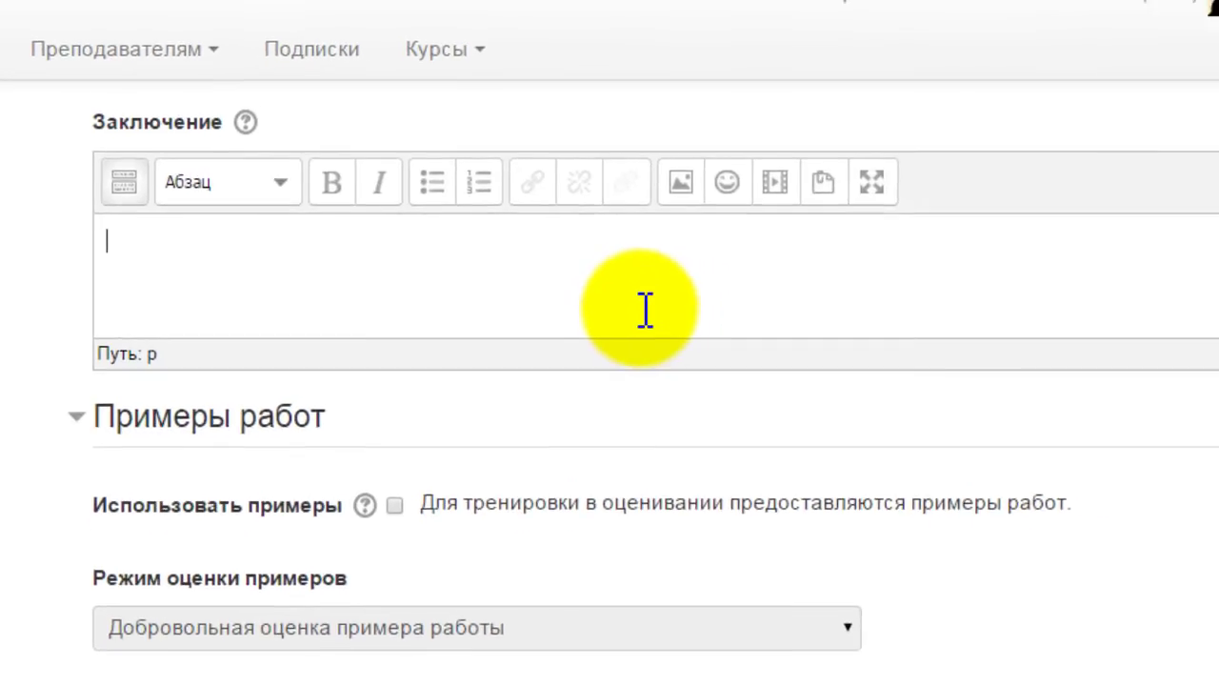
key(shift+Tab)
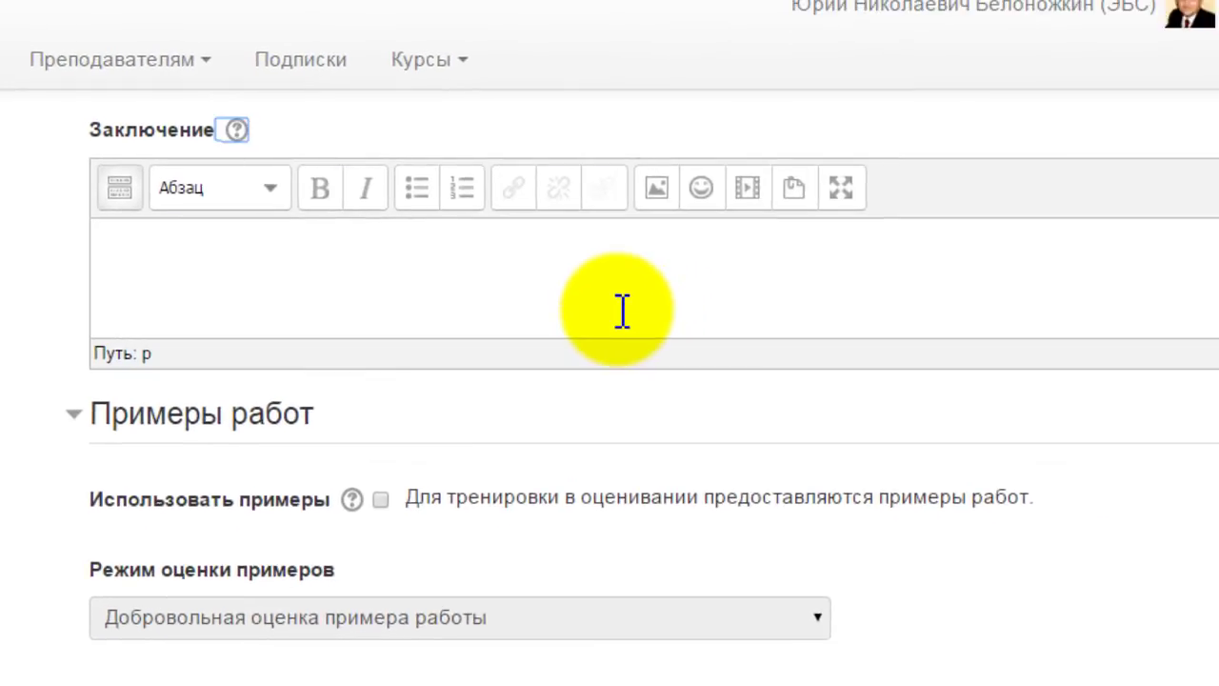
click(236, 130)
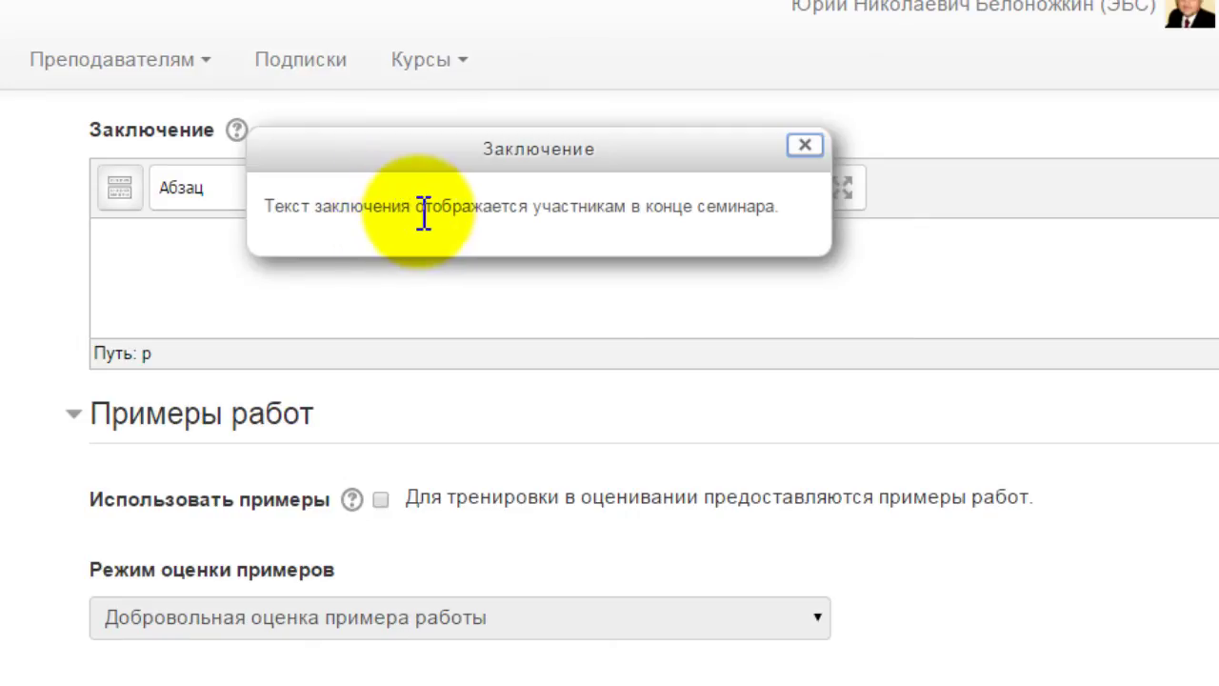
click(803, 146)
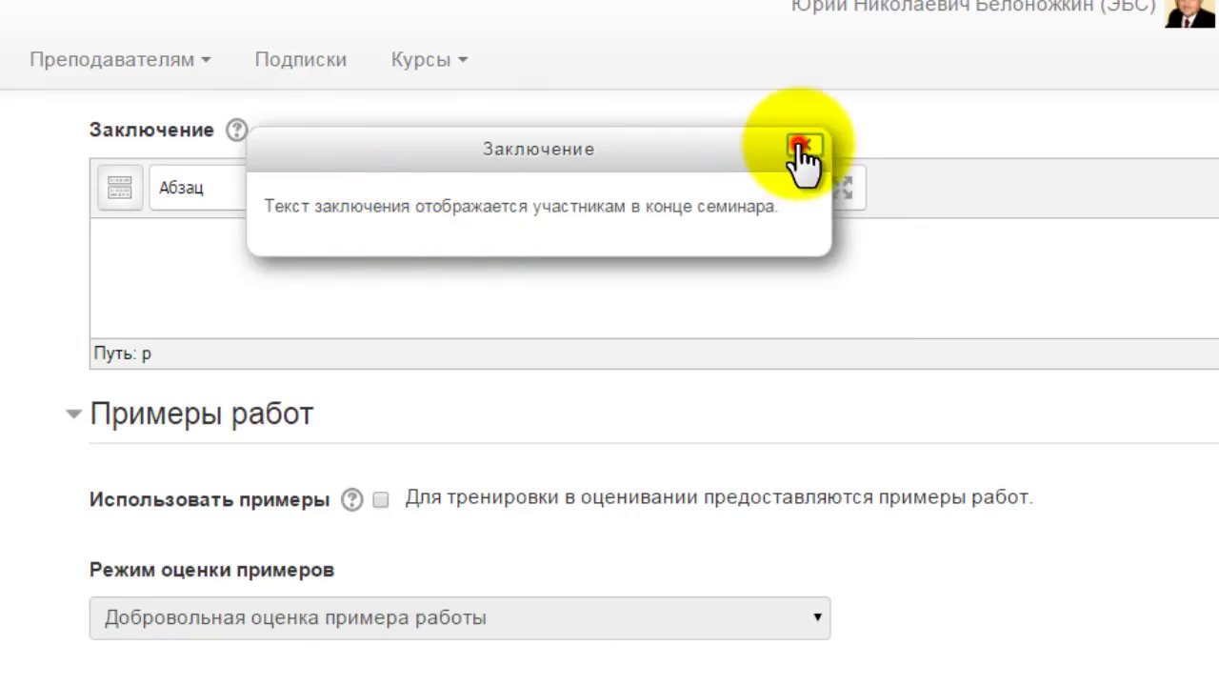
text(Благодарю вас за участие в этом семинаре! Просмотрите и проанализируете свои оценки!)
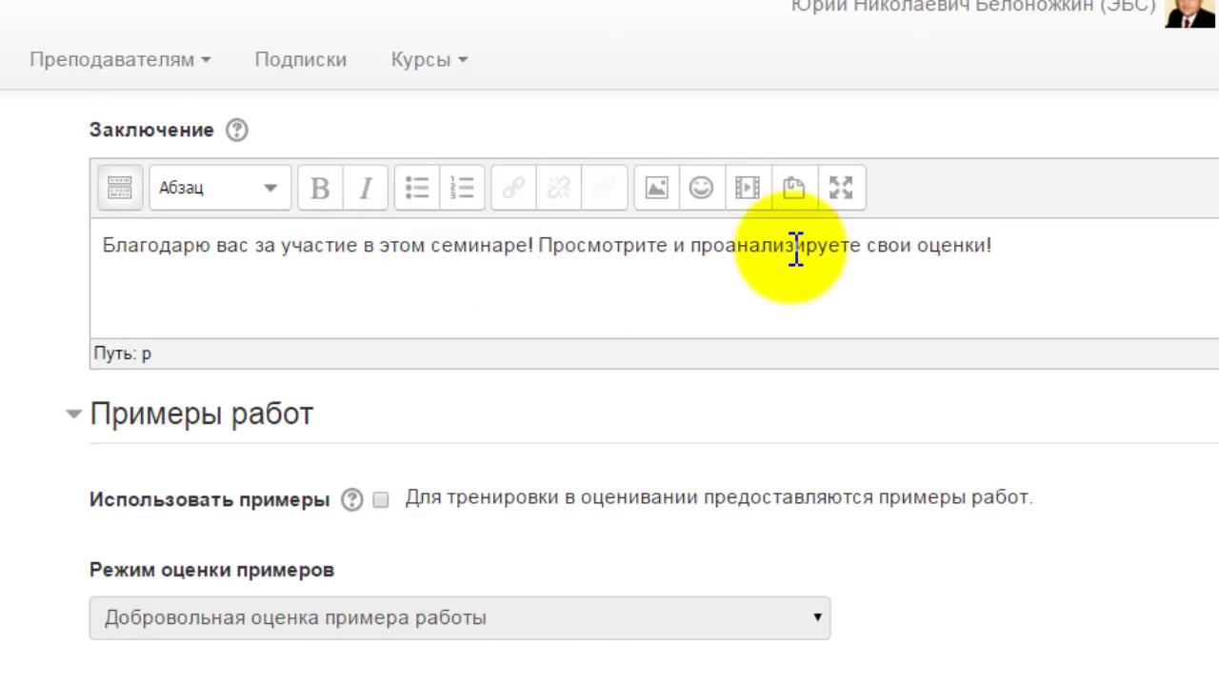
Step: Enable example submissions and set their assessment mode to «Необходимо оценить примеры до представления собственной работы»
scroll(796, 249, down, 1)
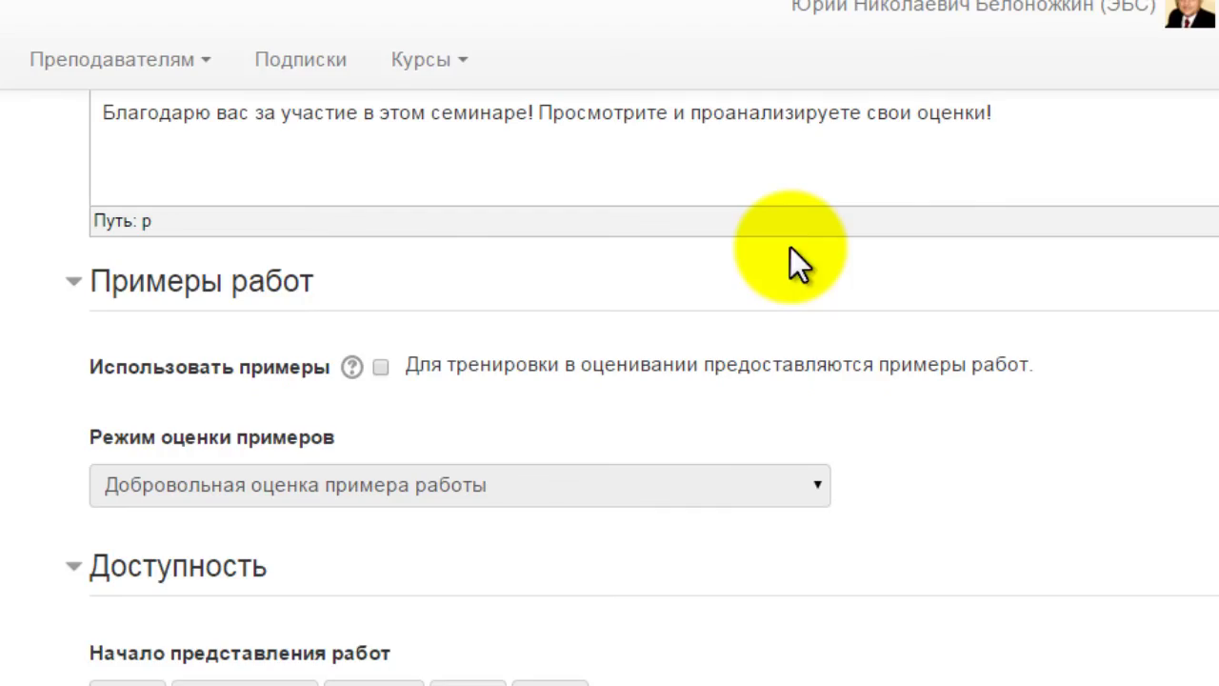
scroll(789, 247, down, 1)
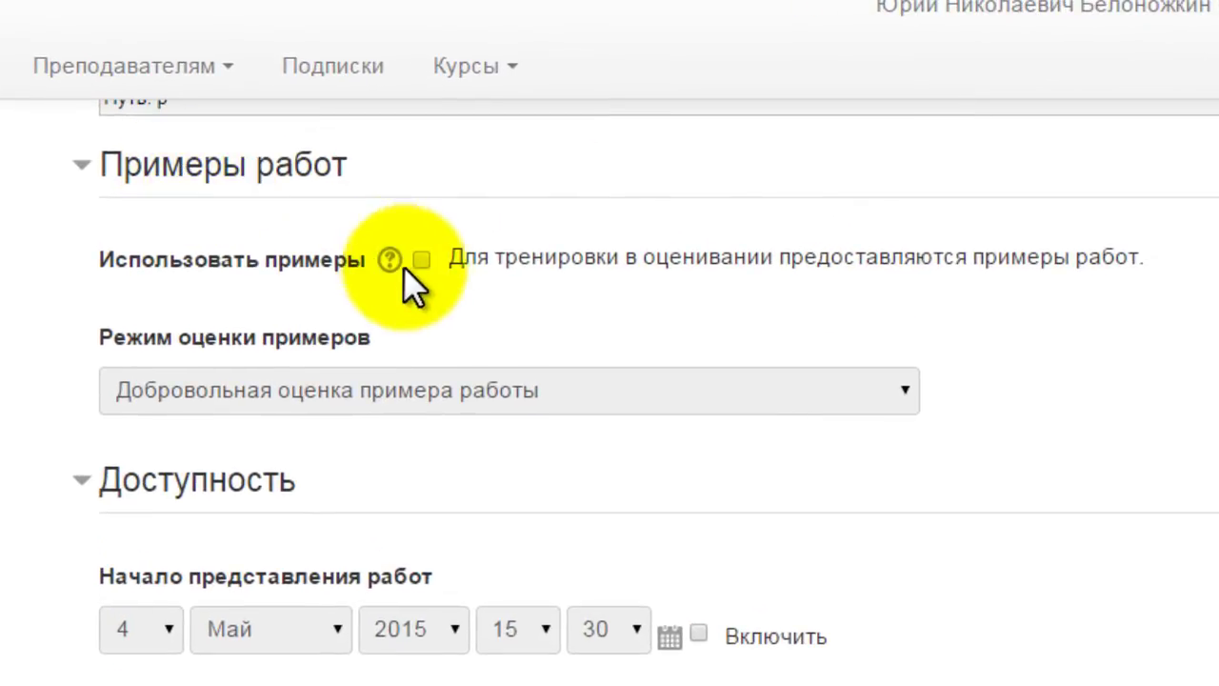
click(421, 260)
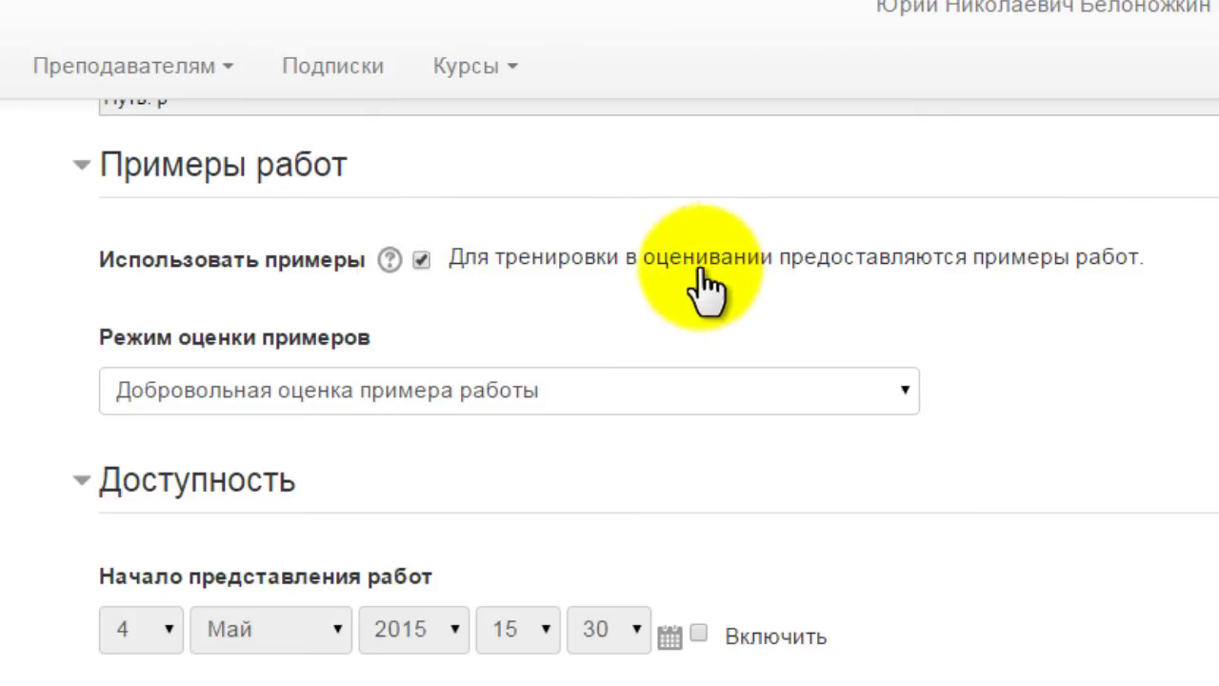
click(900, 391)
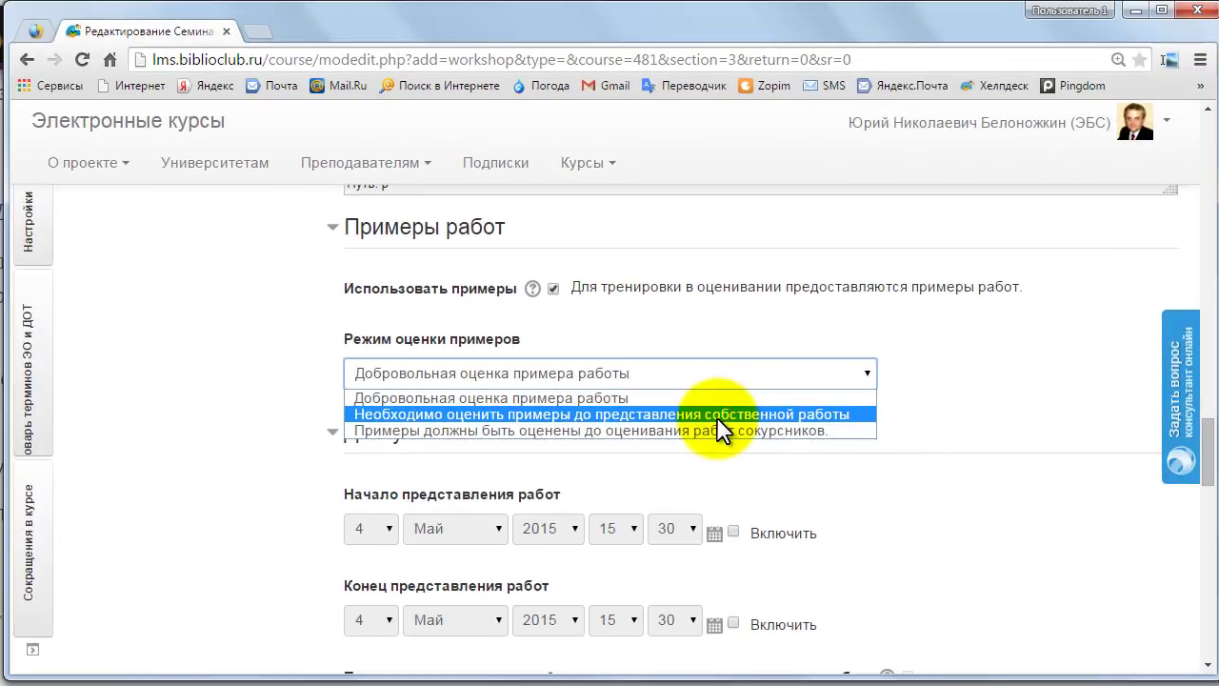
click(720, 417)
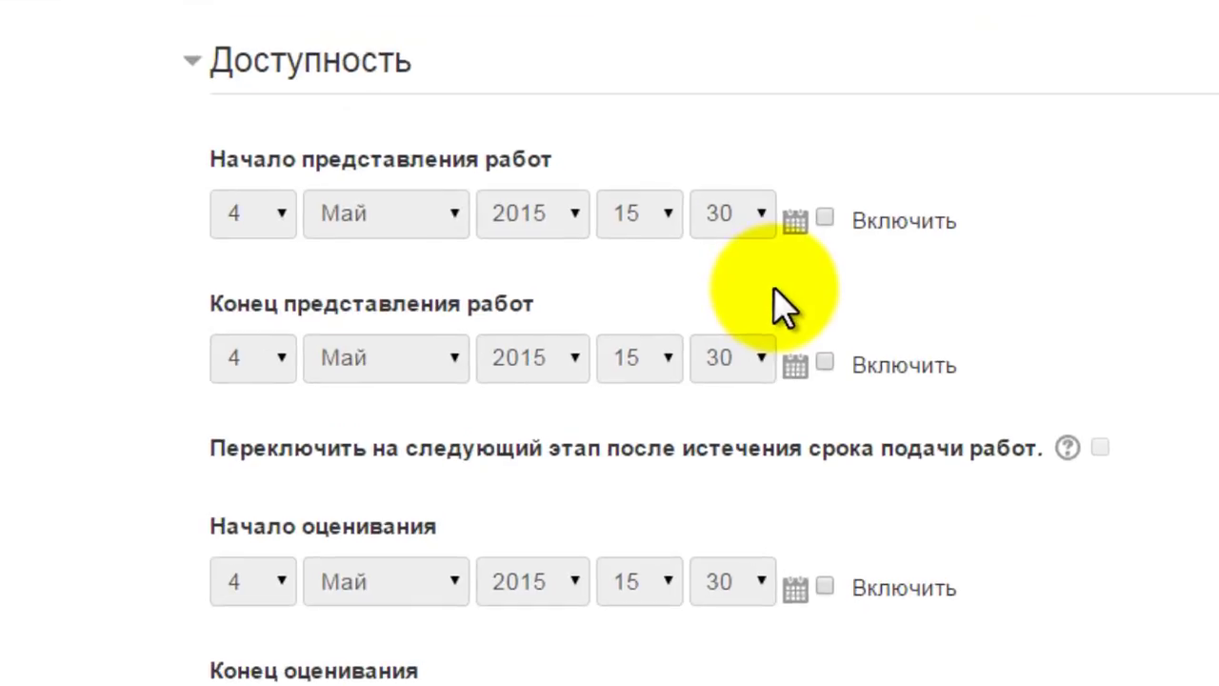
Step: Enable the submission start and end dates and switching to the next phase after the submission deadline
click(829, 218)
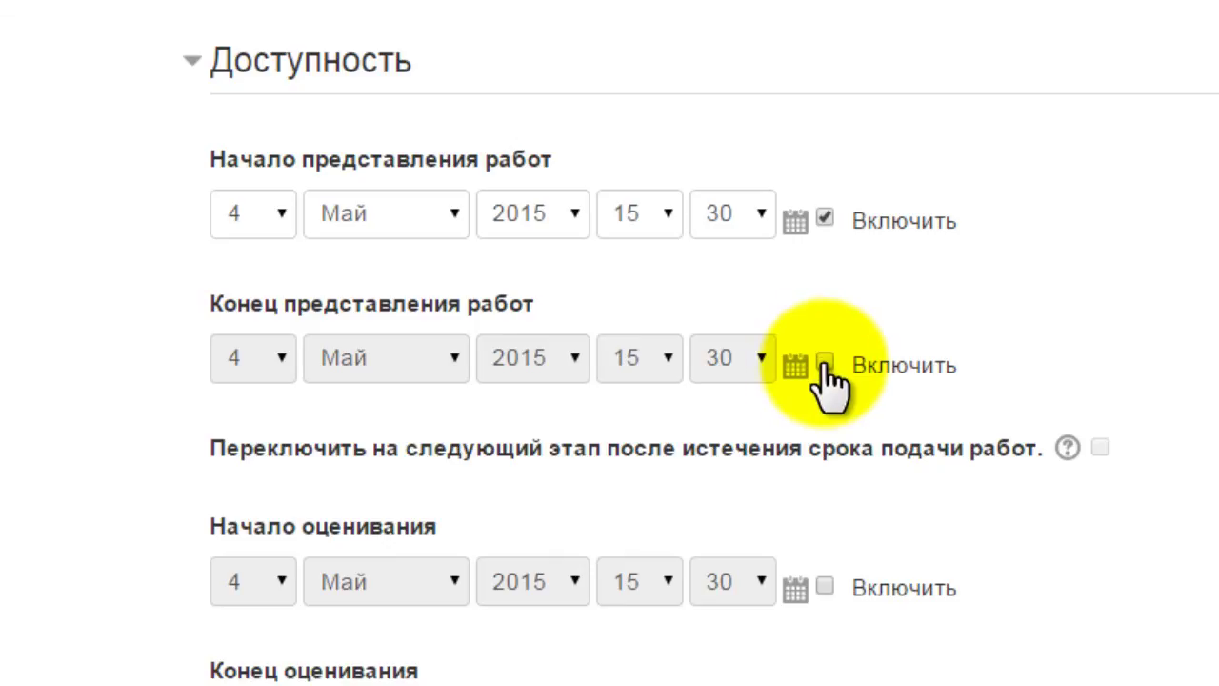
scroll(824, 363, down, 3)
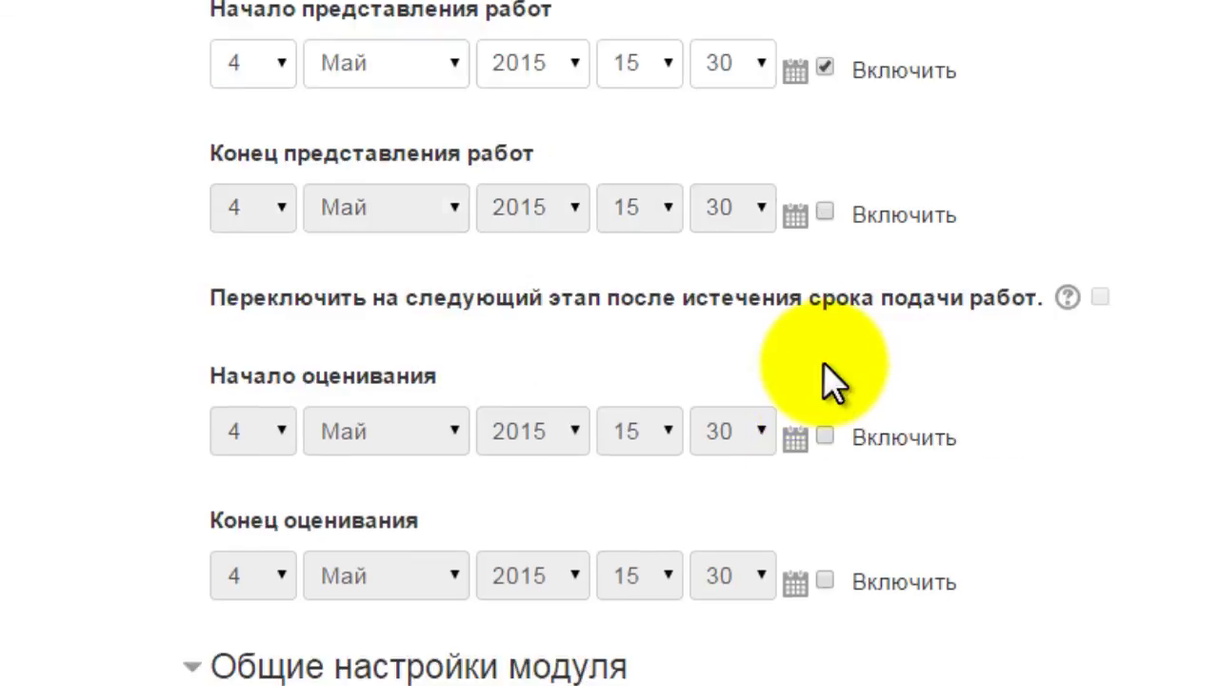
click(824, 213)
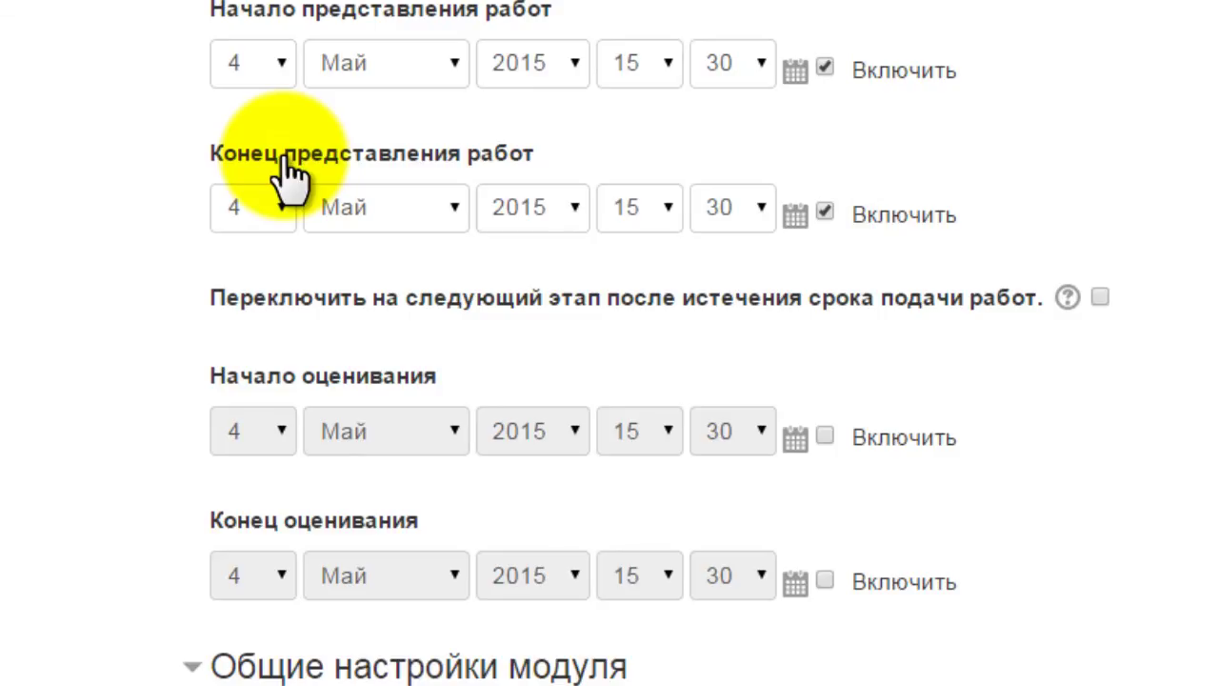
click(1100, 299)
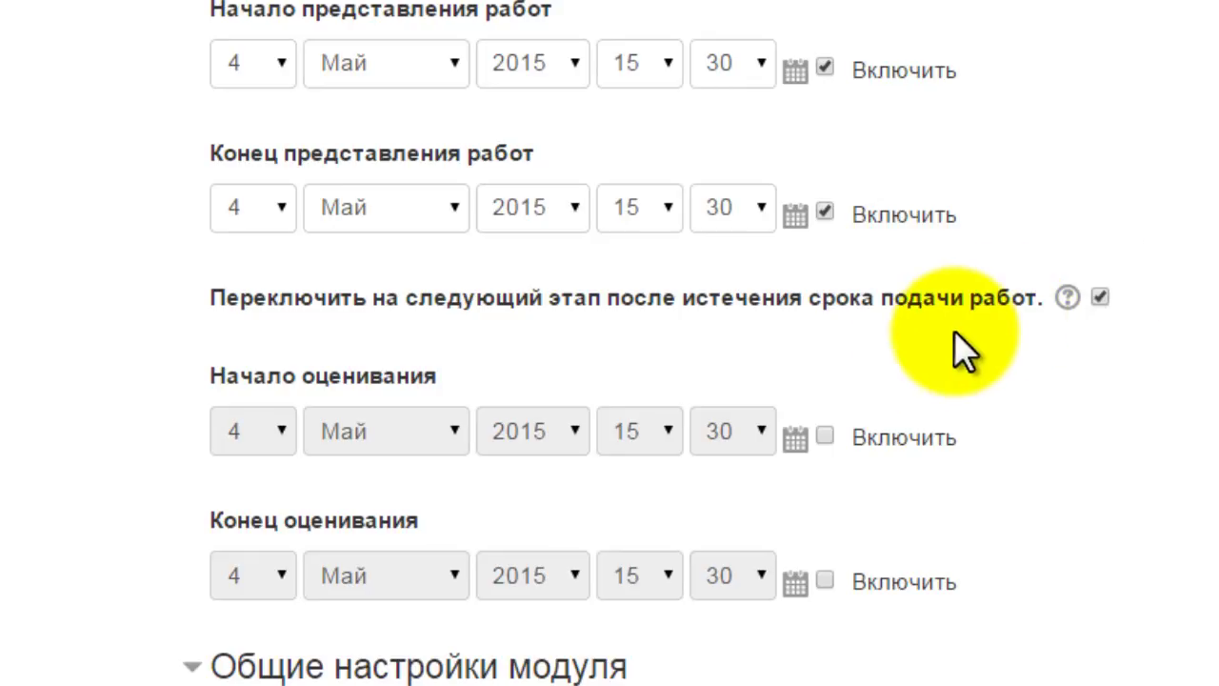
Step: Enable the assessment start date («Начало оценивания») and switch the assessment end date («Конец оценивания») on and back off
click(825, 437)
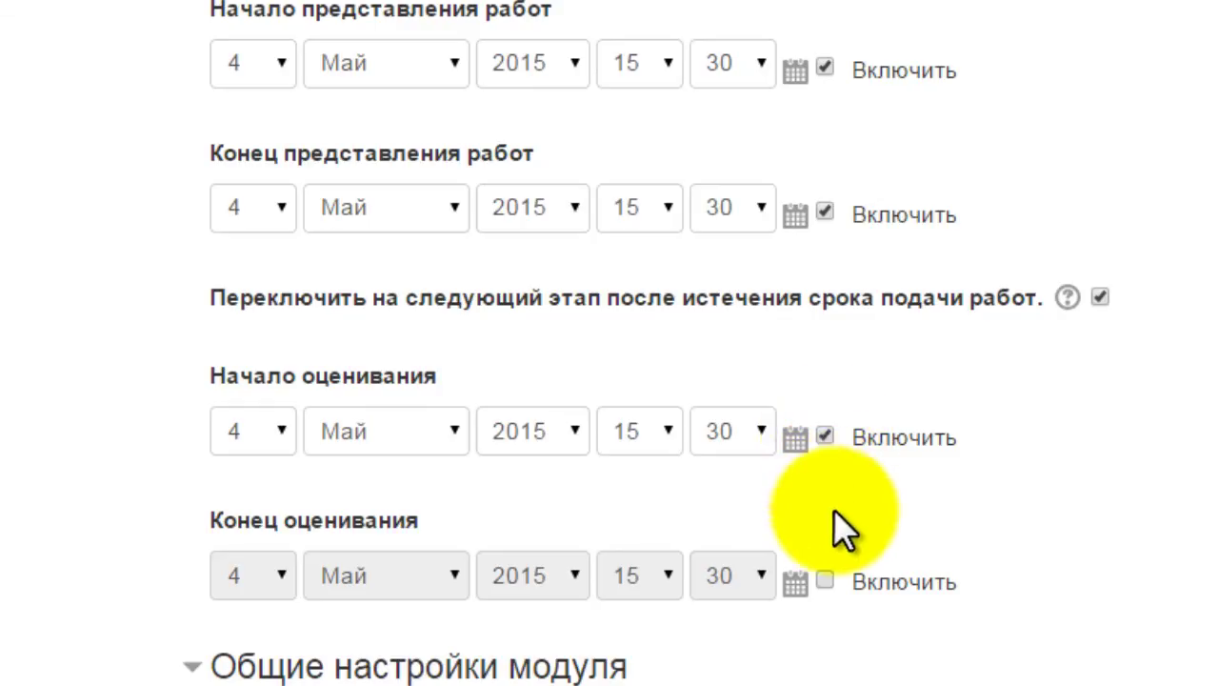
click(825, 582)
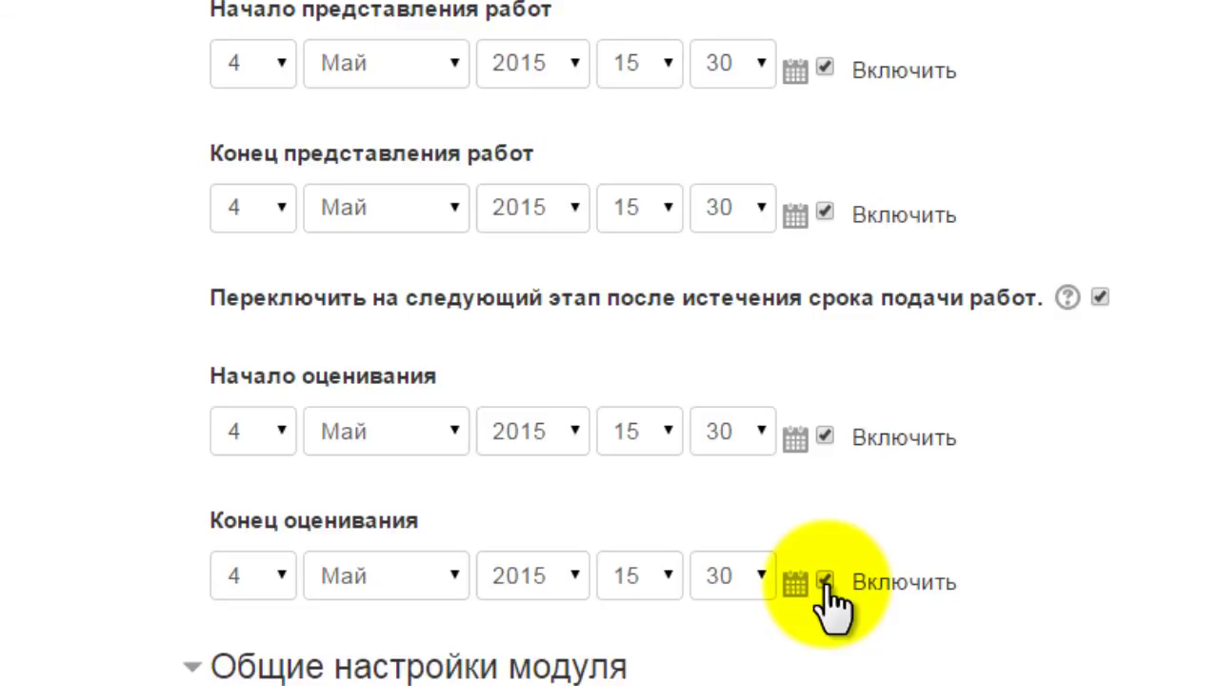
click(825, 582)
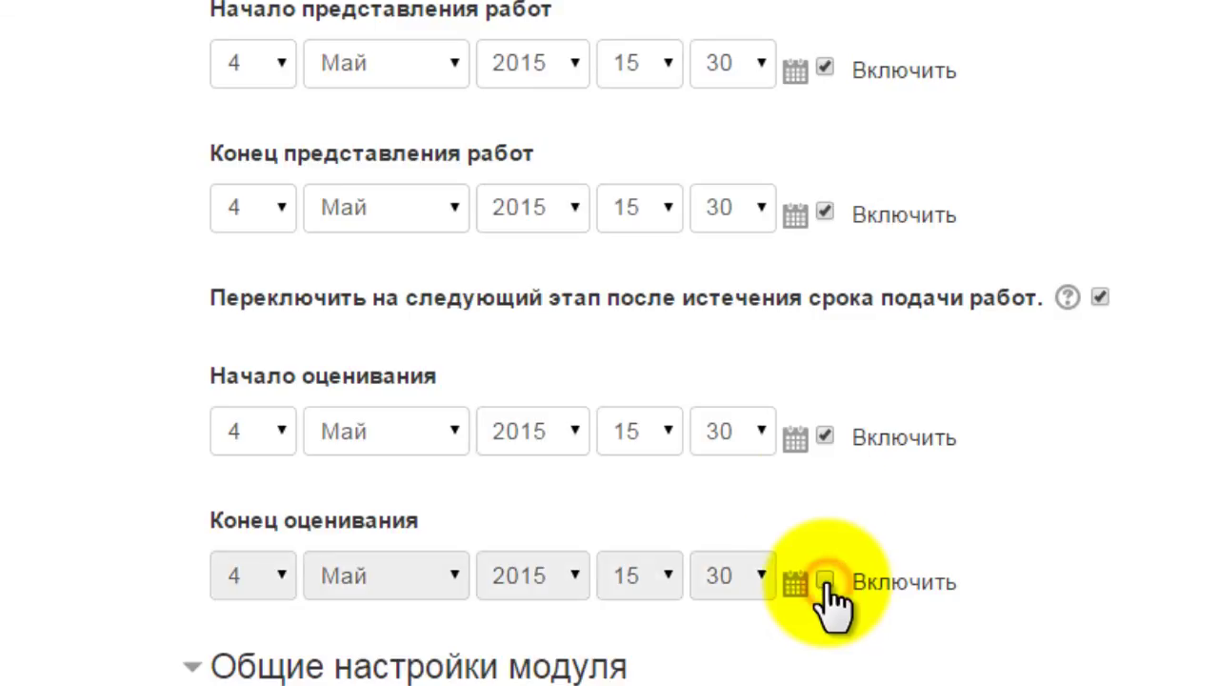
Step: Disable the assessment start date, the switch to the next phase after the submission deadline, and the submission end date
click(825, 438)
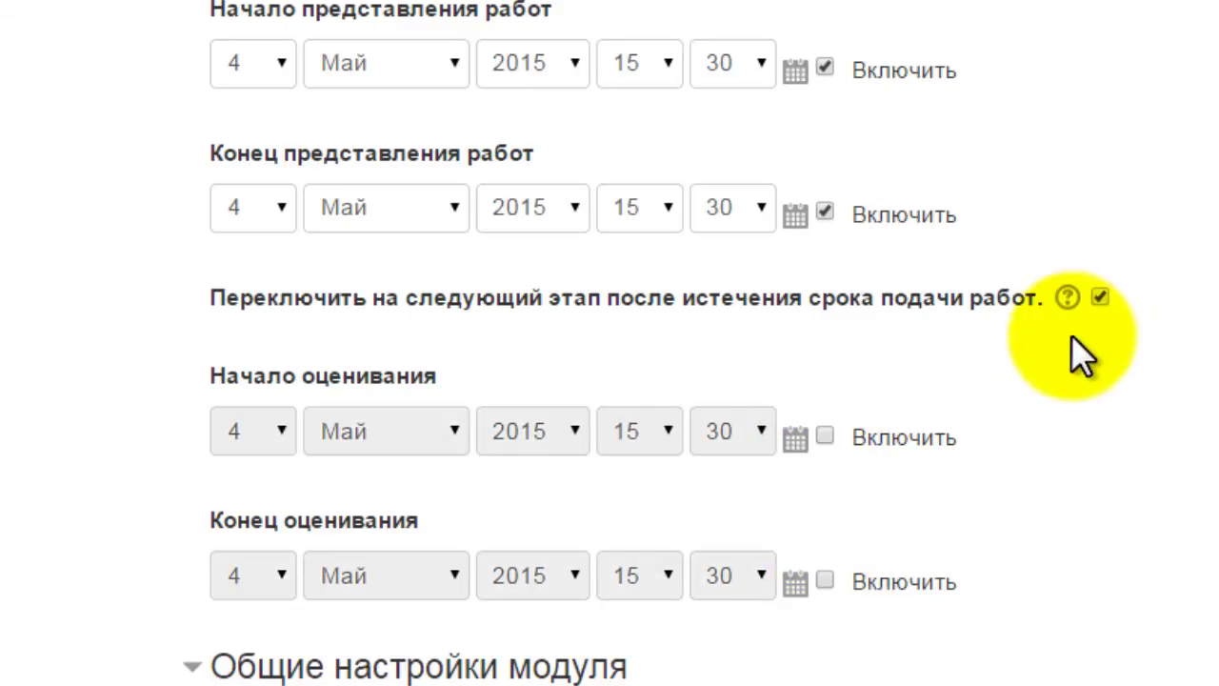
click(1100, 297)
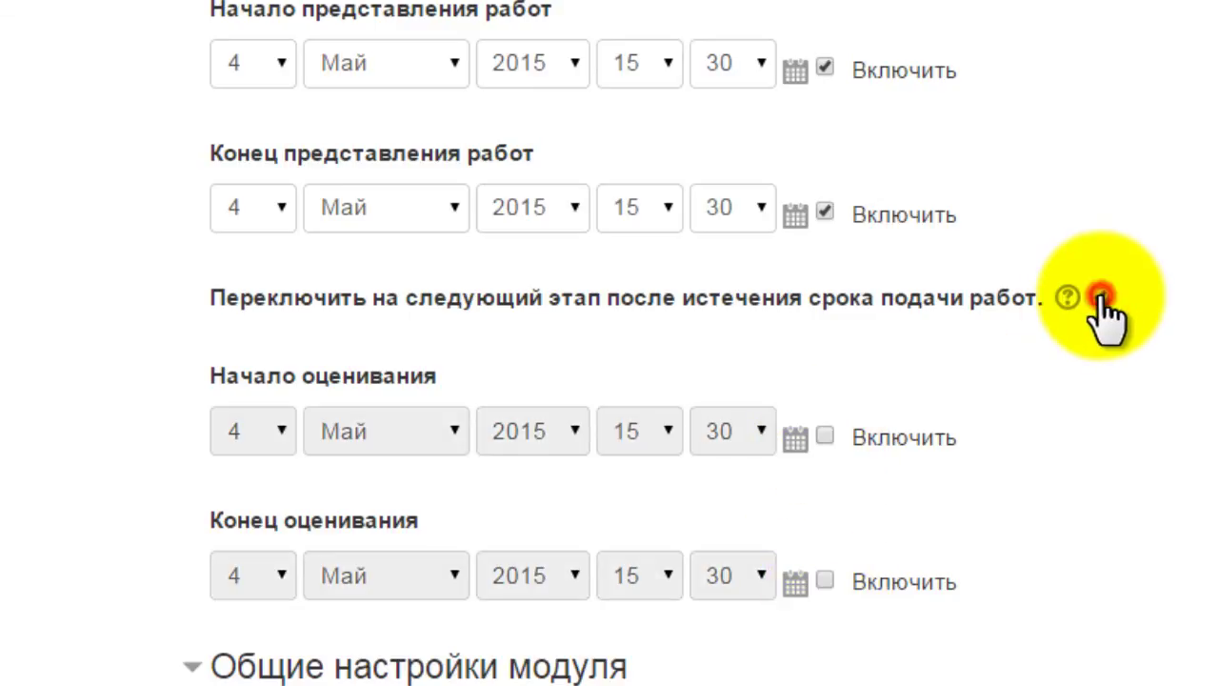
click(825, 214)
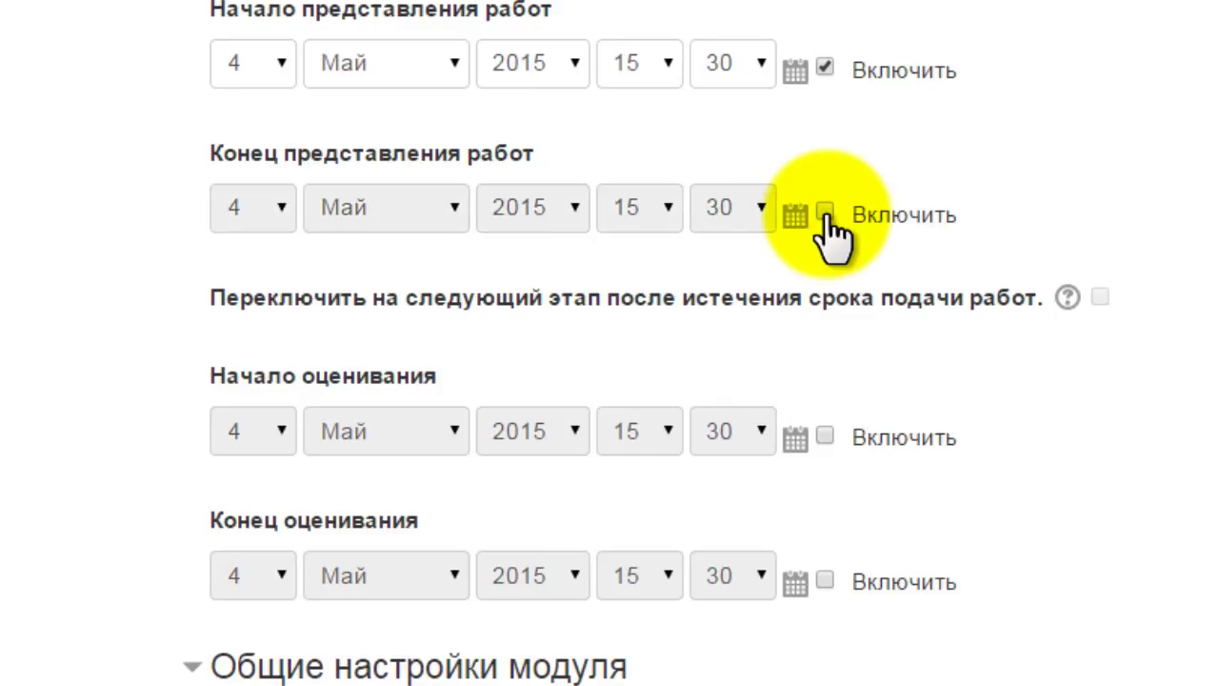
scroll(828, 228, up, 3)
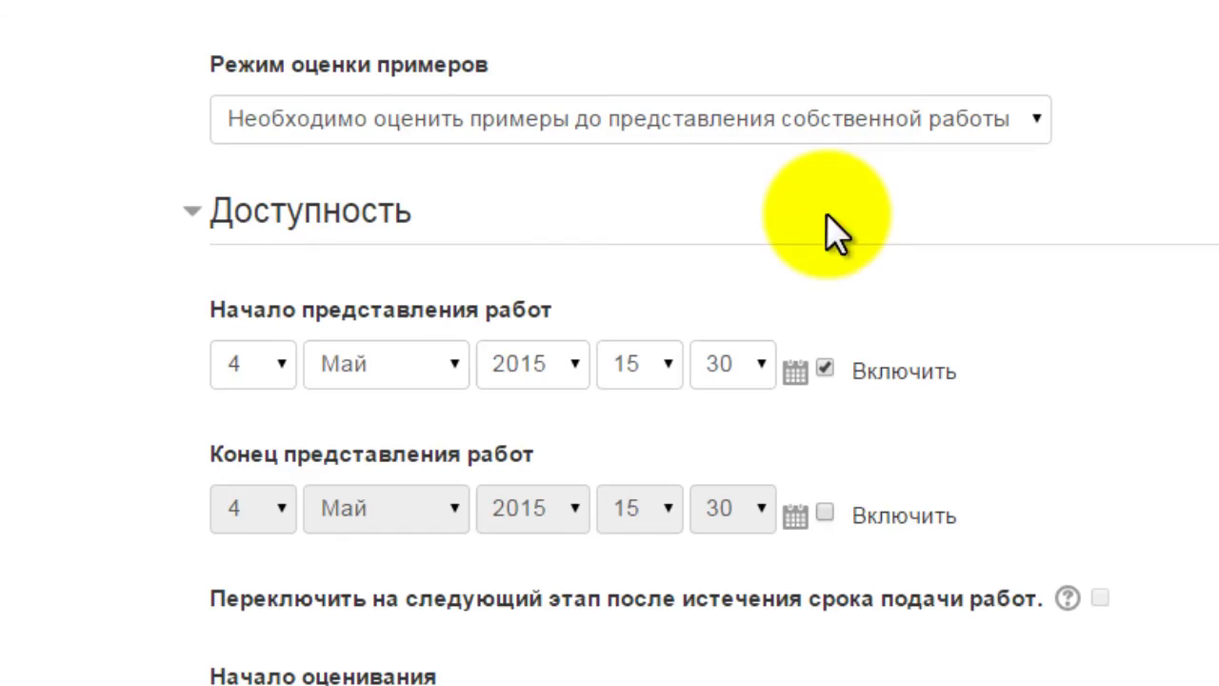
scroll(836, 233, down, 3)
Step: Switch «Доступность» in the common module settings to «Скрыть» and back to «Показать»
scroll(825, 216, down, 6)
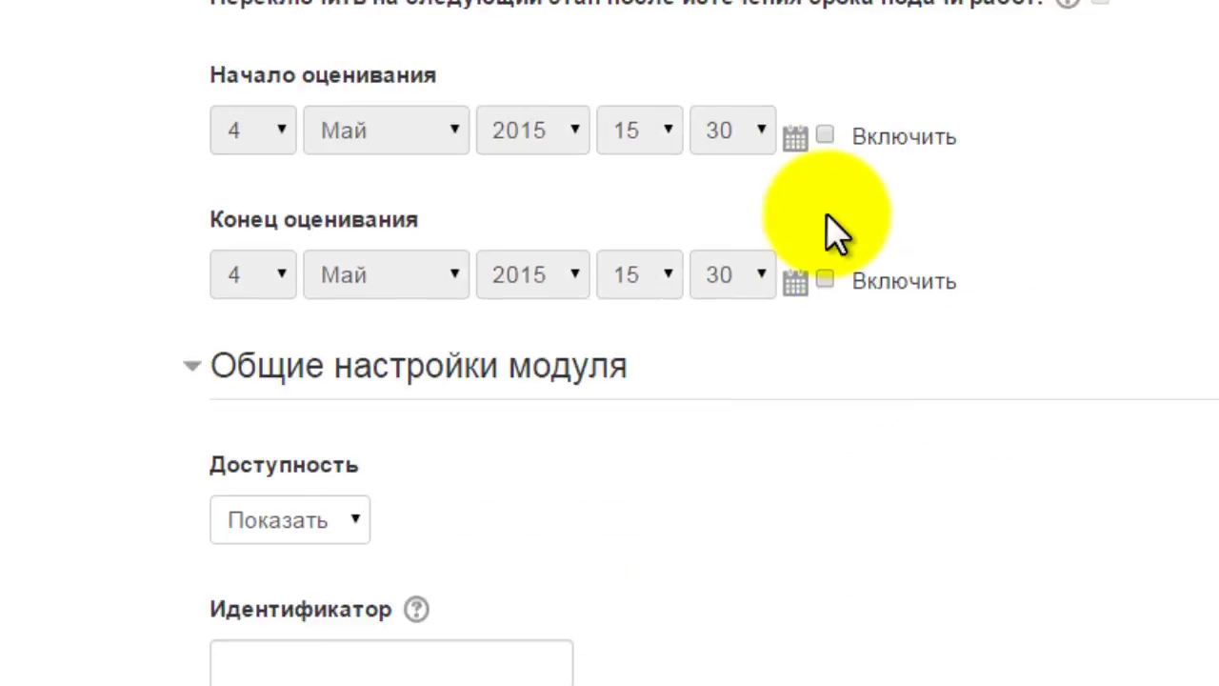
scroll(819, 248, down, 2)
scroll(816, 224, up, 2)
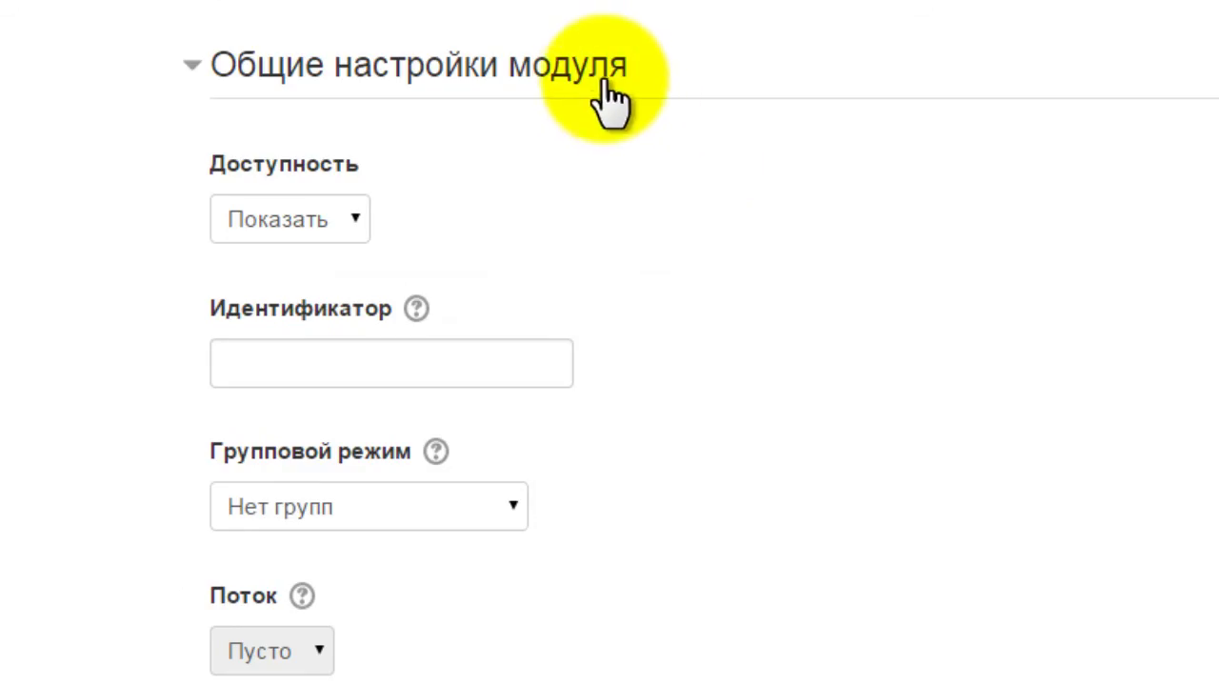
click(353, 221)
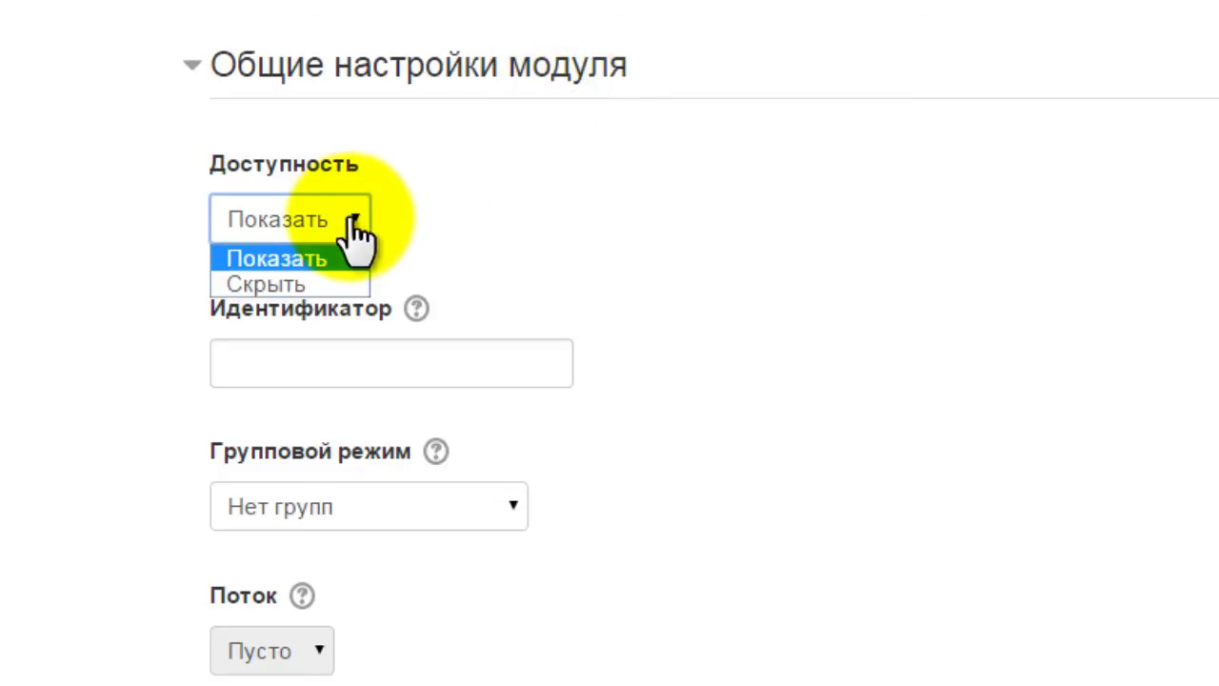
click(352, 221)
click(352, 218)
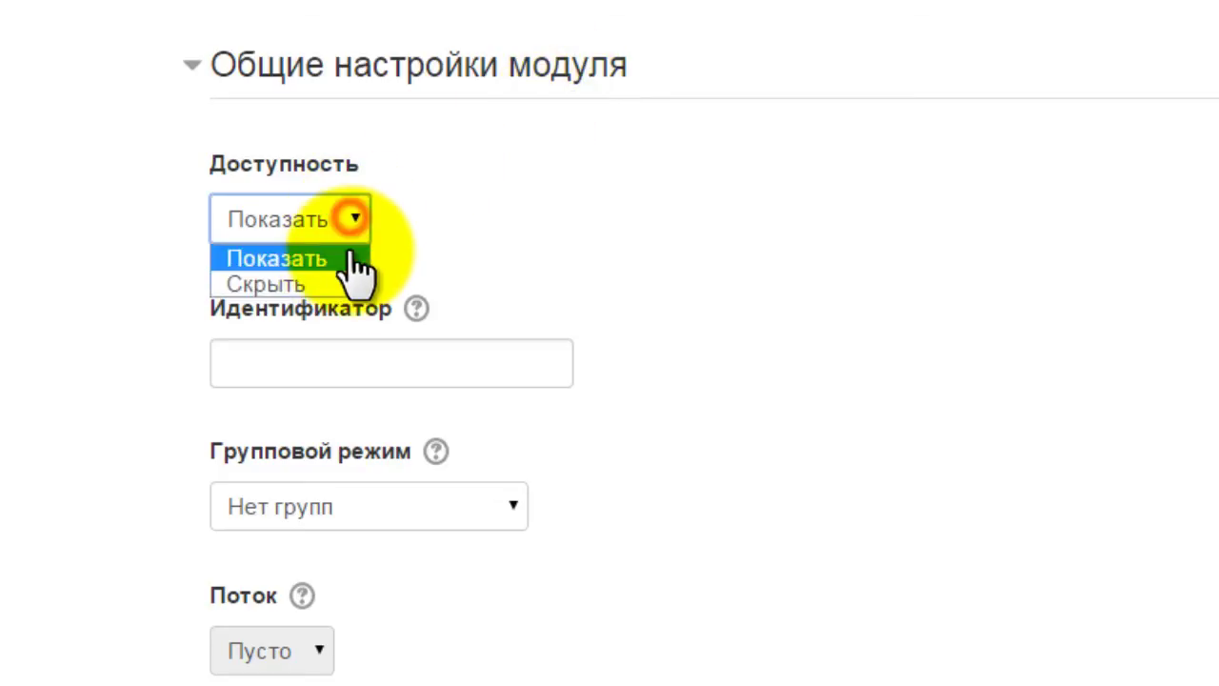
click(341, 283)
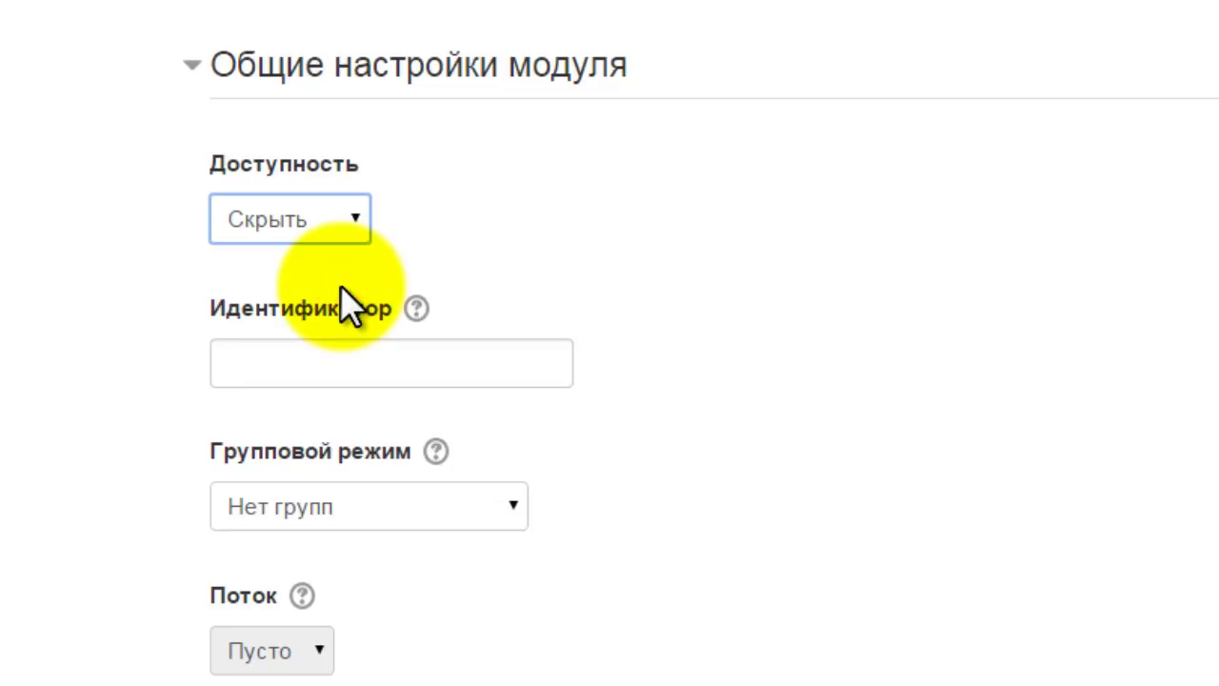
click(339, 220)
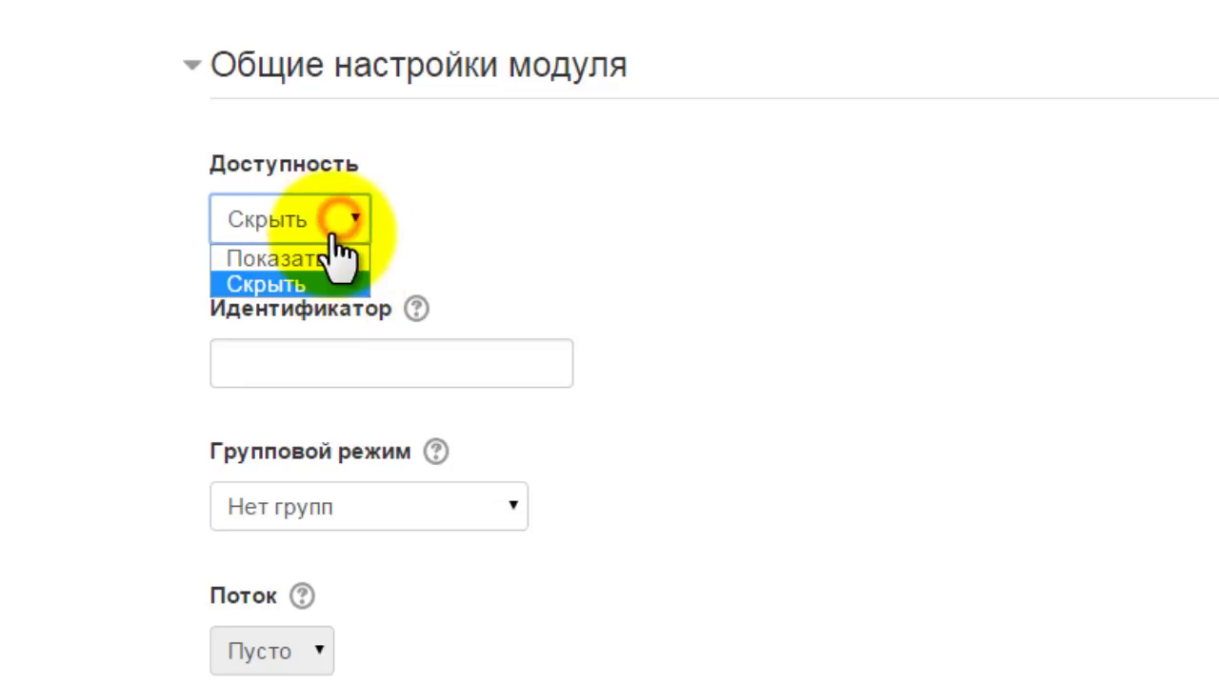
click(329, 256)
Step: Review the «Групповой режим» options and keep «Нет групп»
scroll(602, 258, down, 3)
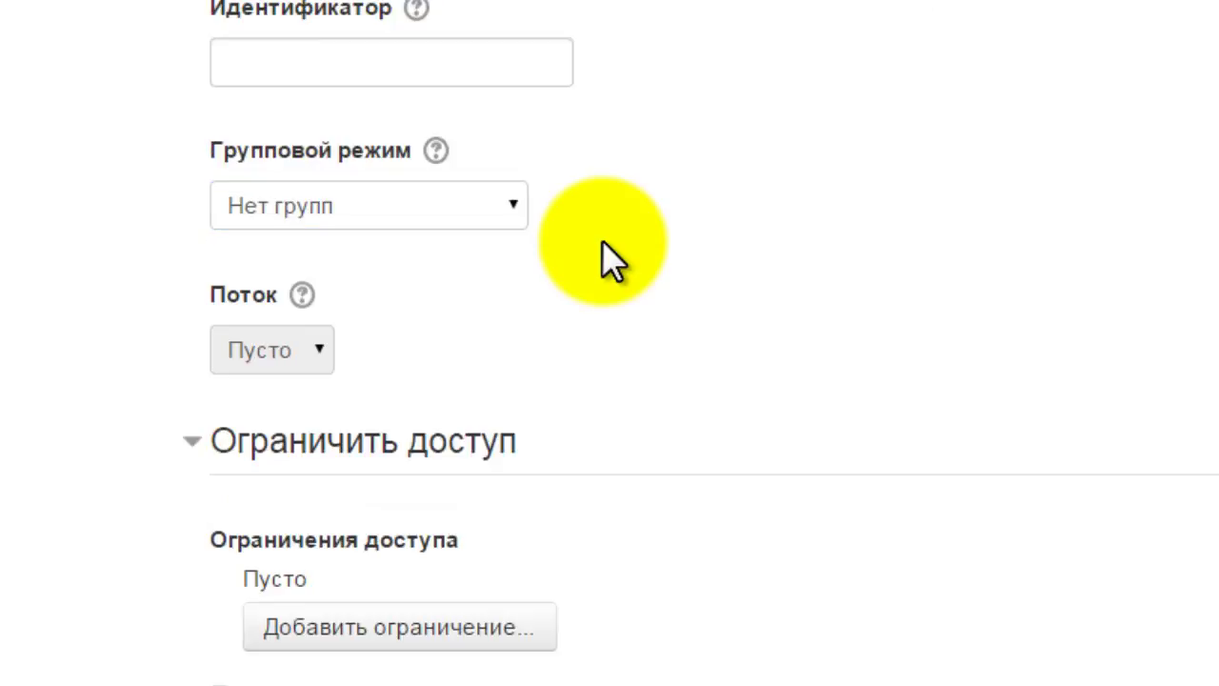
click(512, 207)
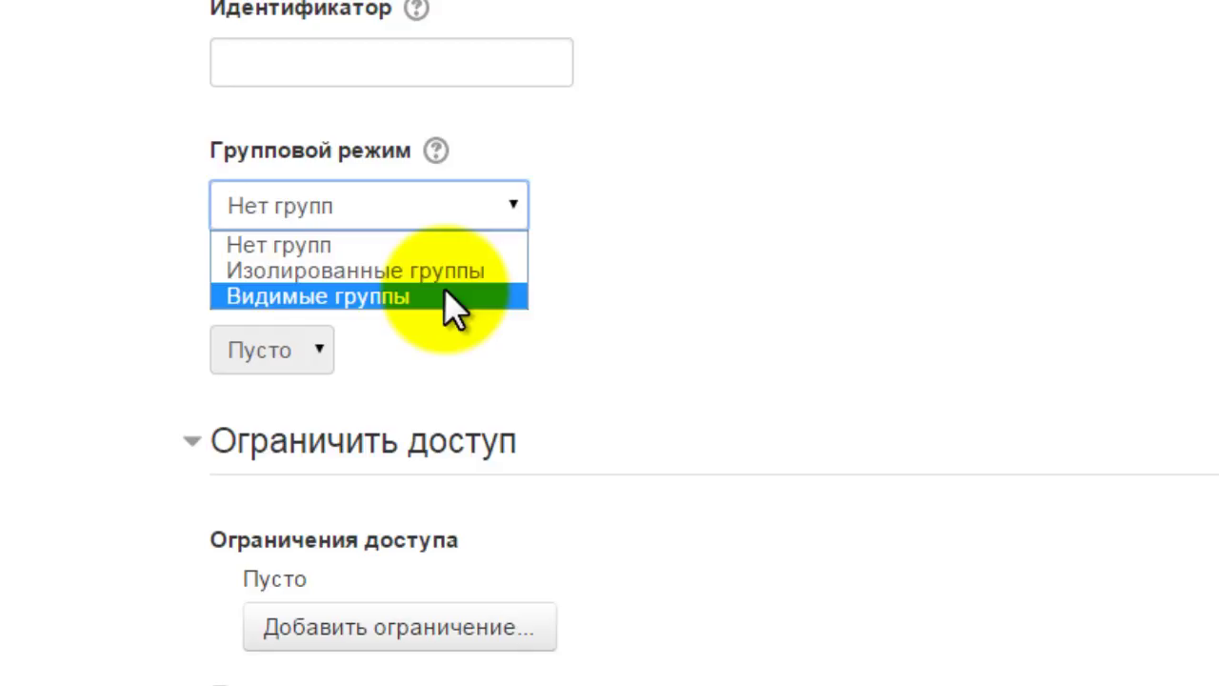
click(403, 247)
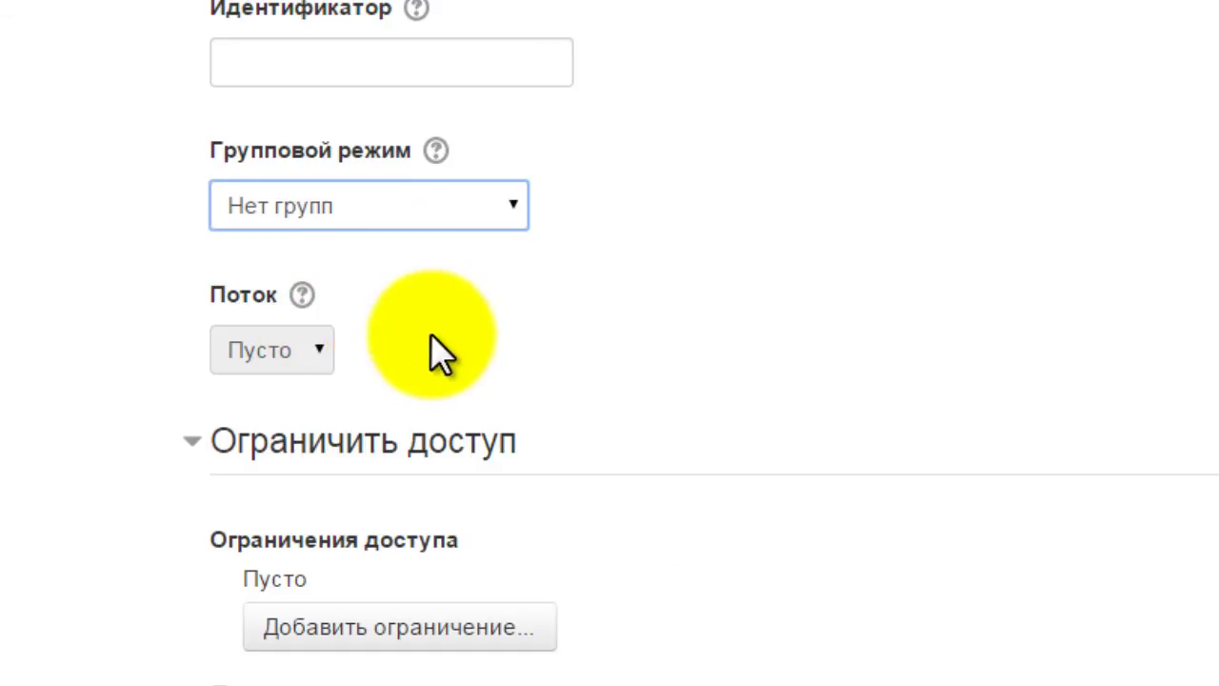
Step: Review the types of access restriction available for the workshop and close the list without adding one
scroll(441, 348, down, 5)
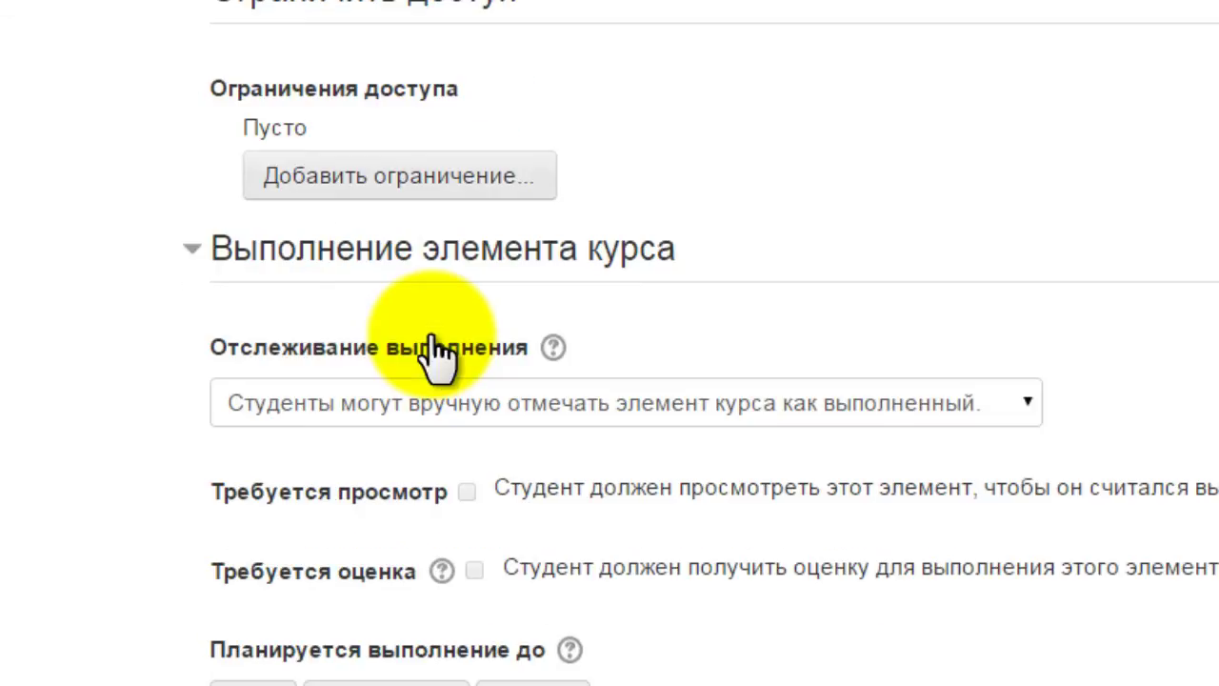
click(477, 181)
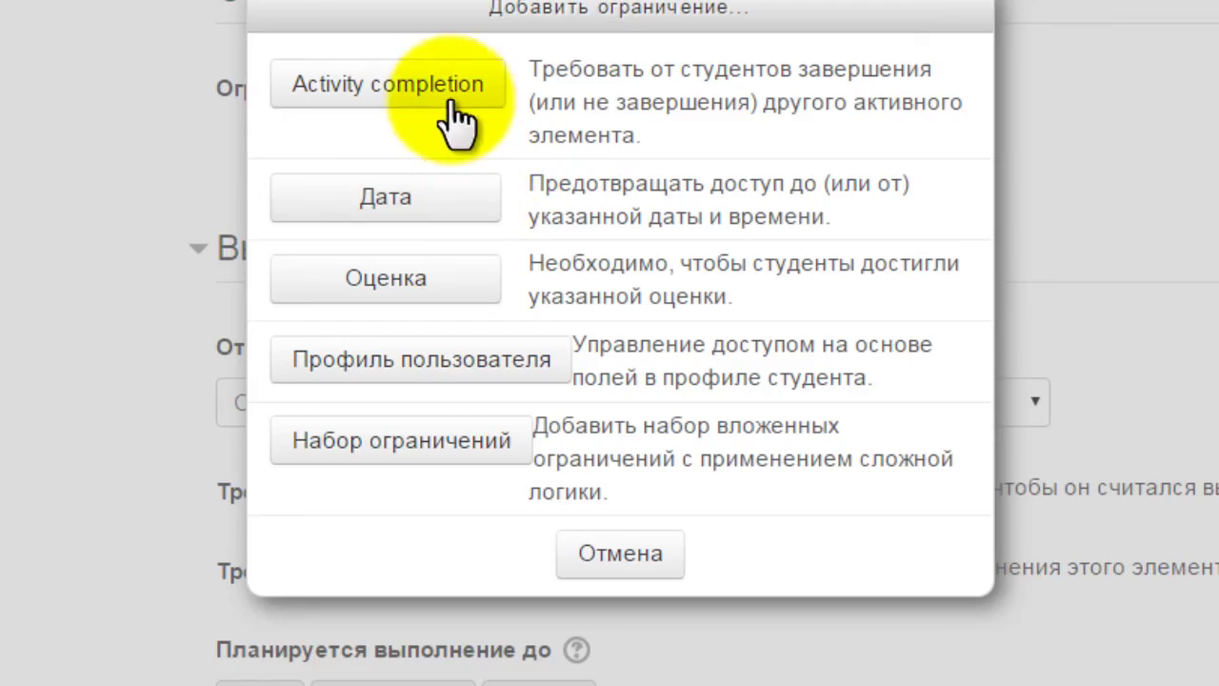
click(443, 97)
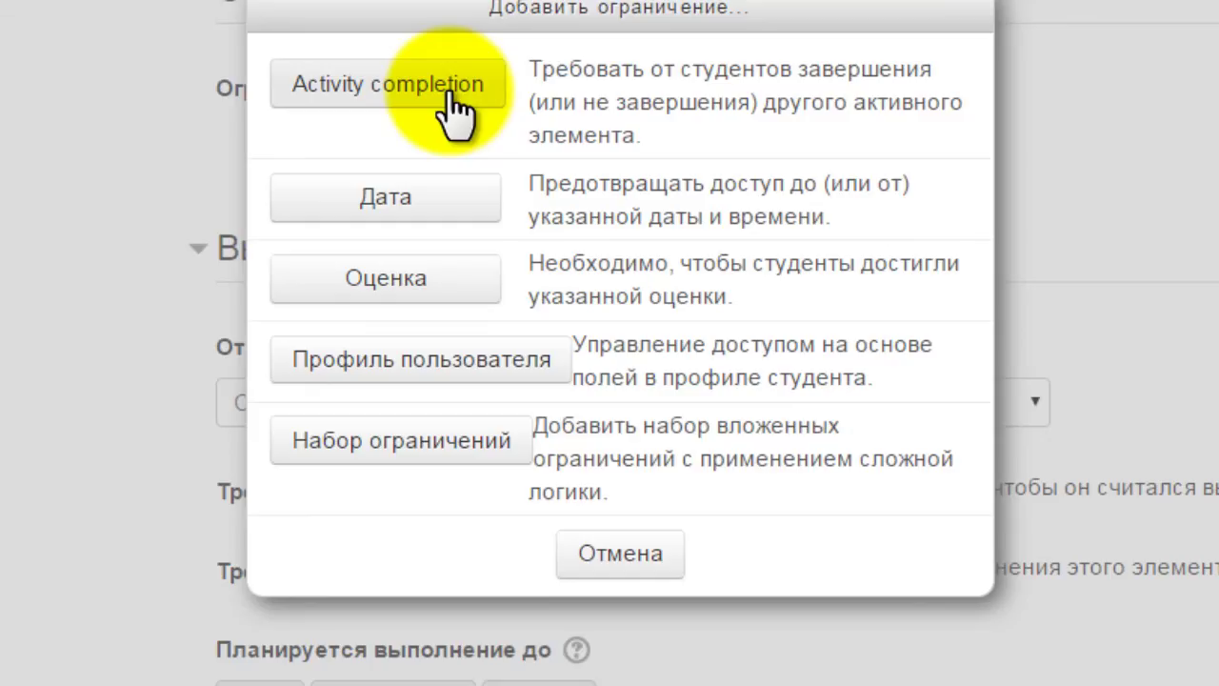
click(621, 555)
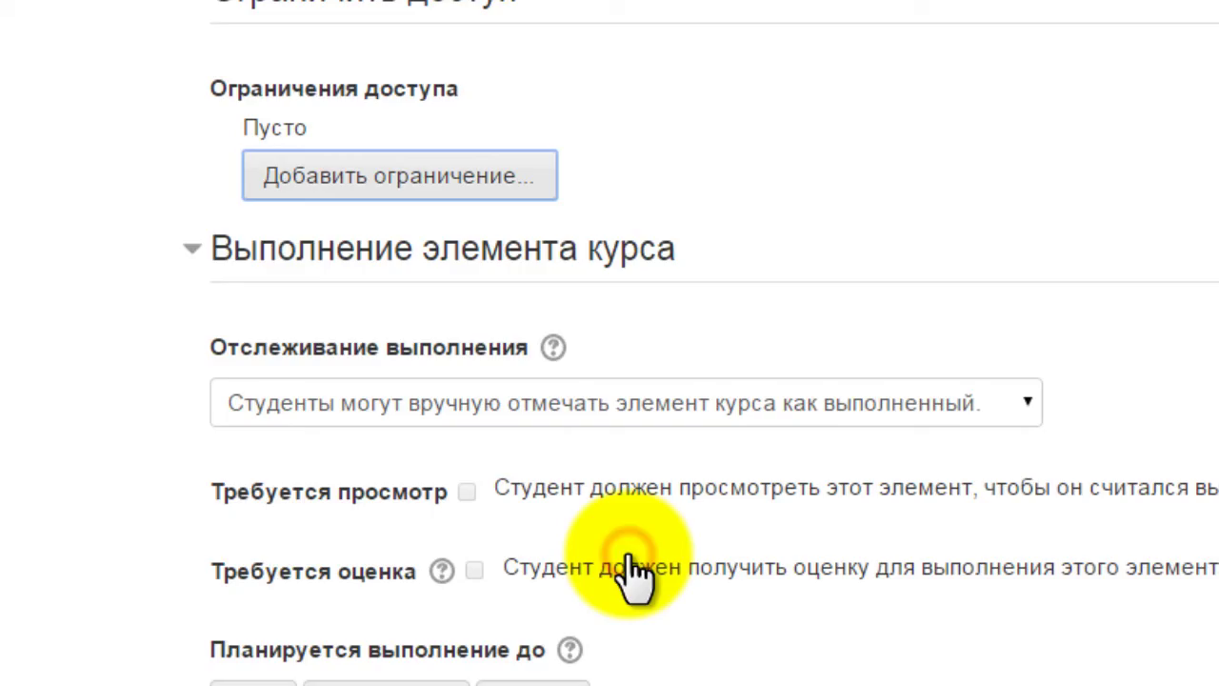
Step: Set completion tracking to «Отображать элемент курса как пройденный, при выполнении условий», require a grade, and save and display the workshop
scroll(634, 572, down, 3)
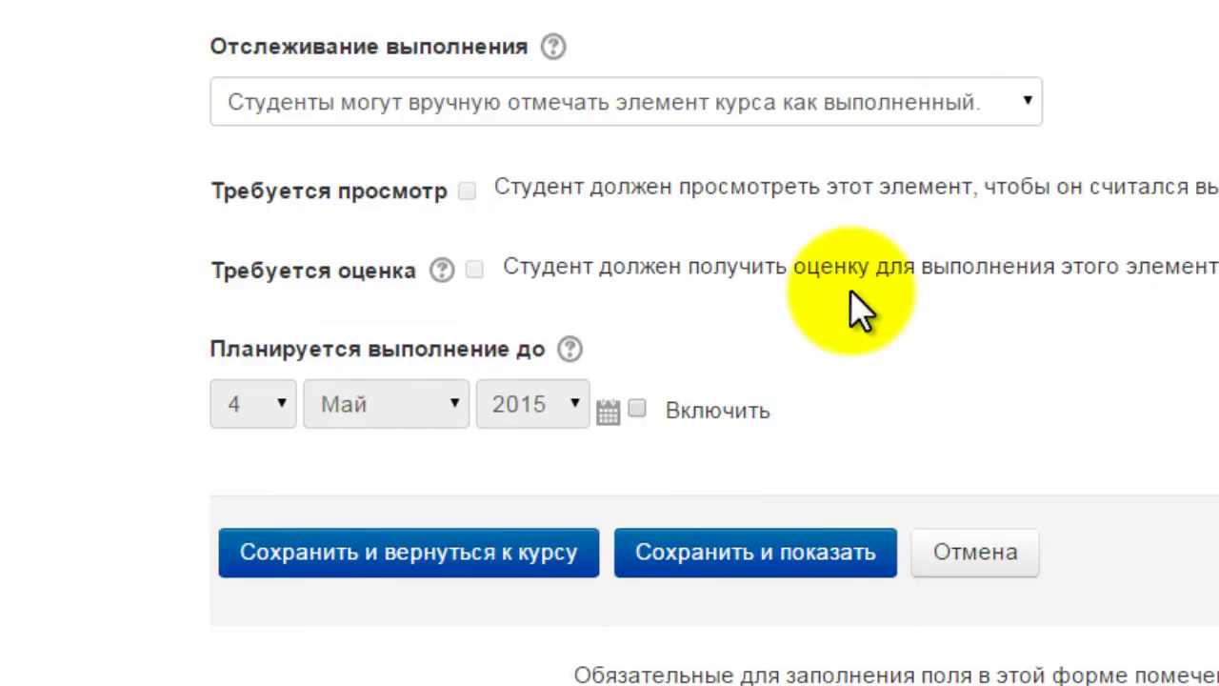
click(1023, 105)
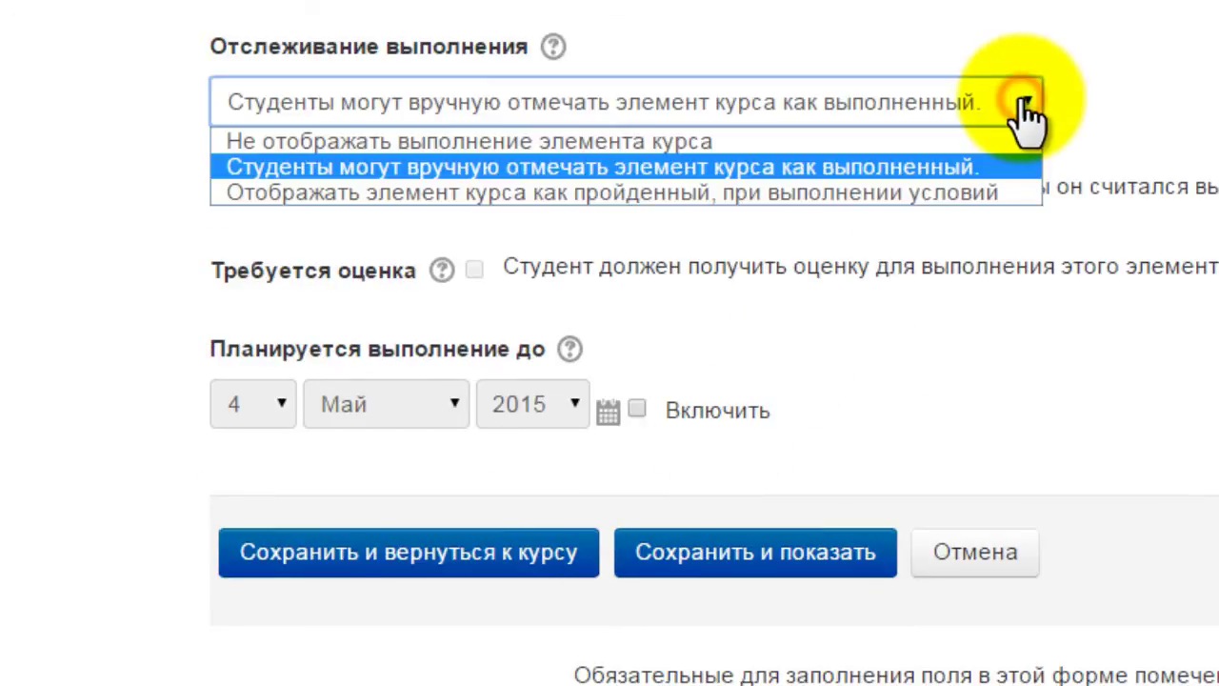
click(648, 193)
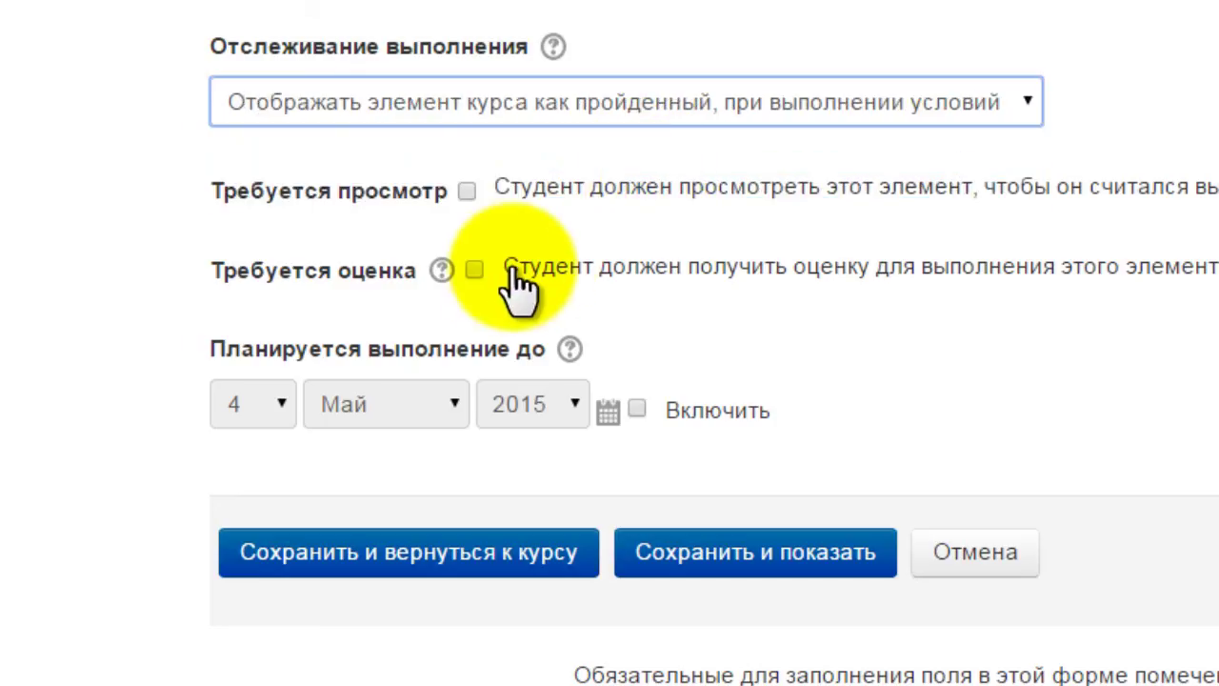
click(475, 271)
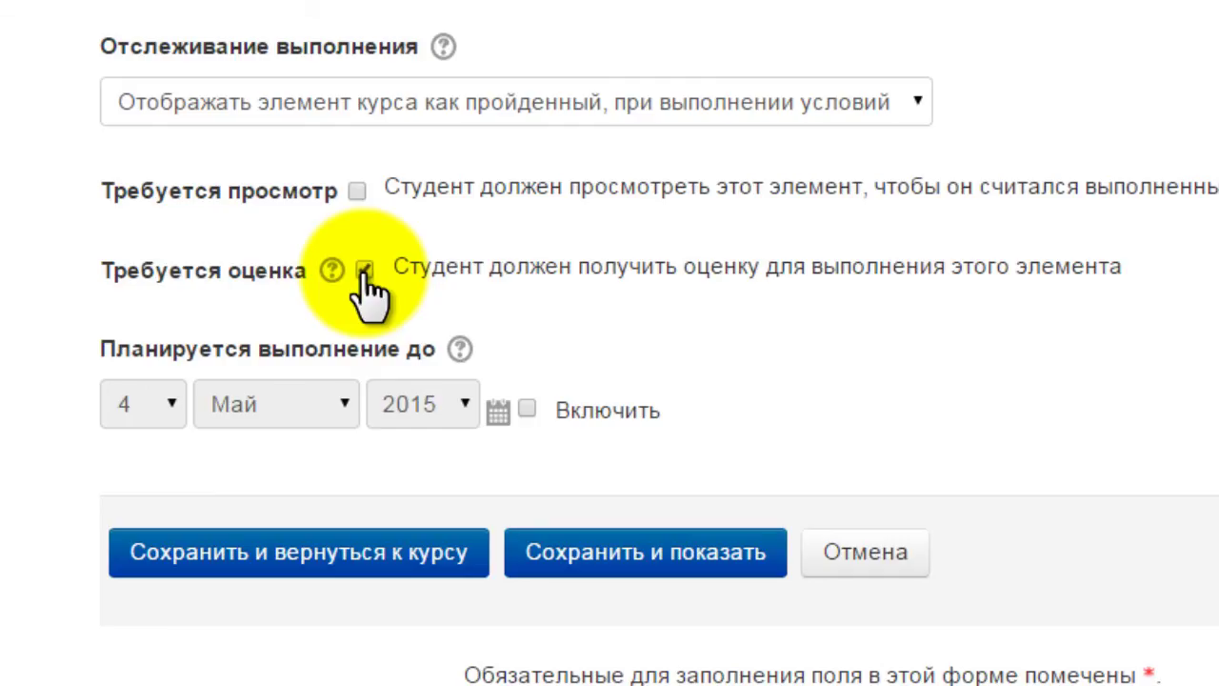
click(693, 557)
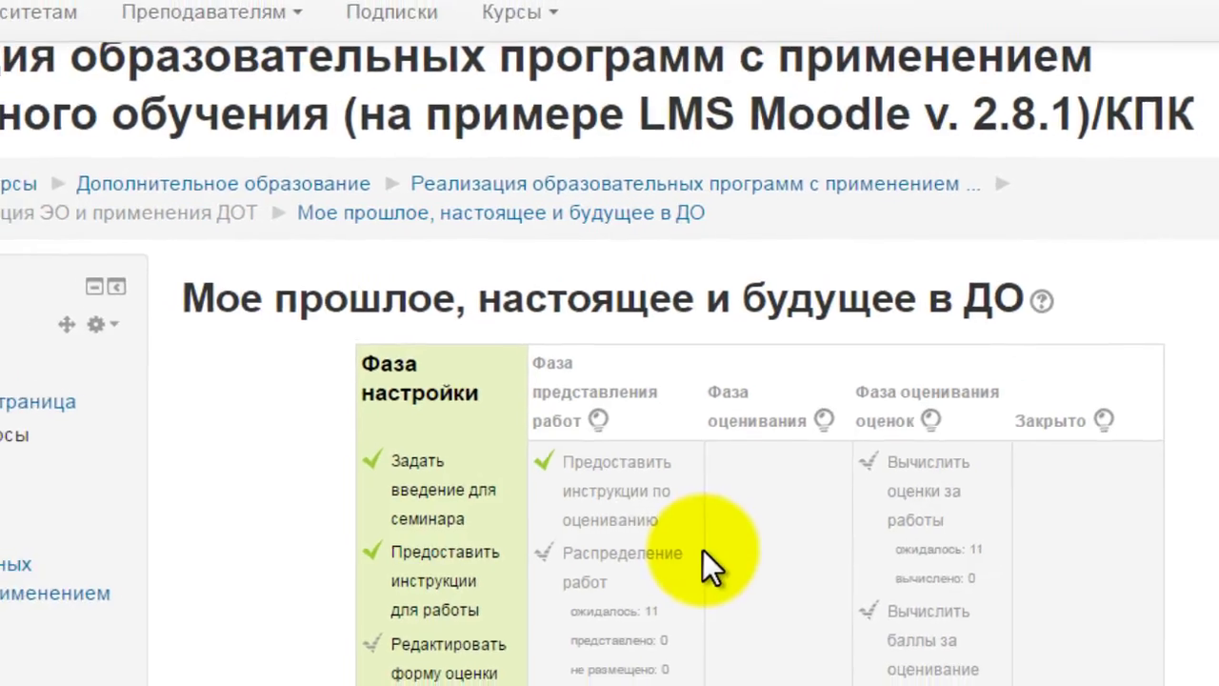